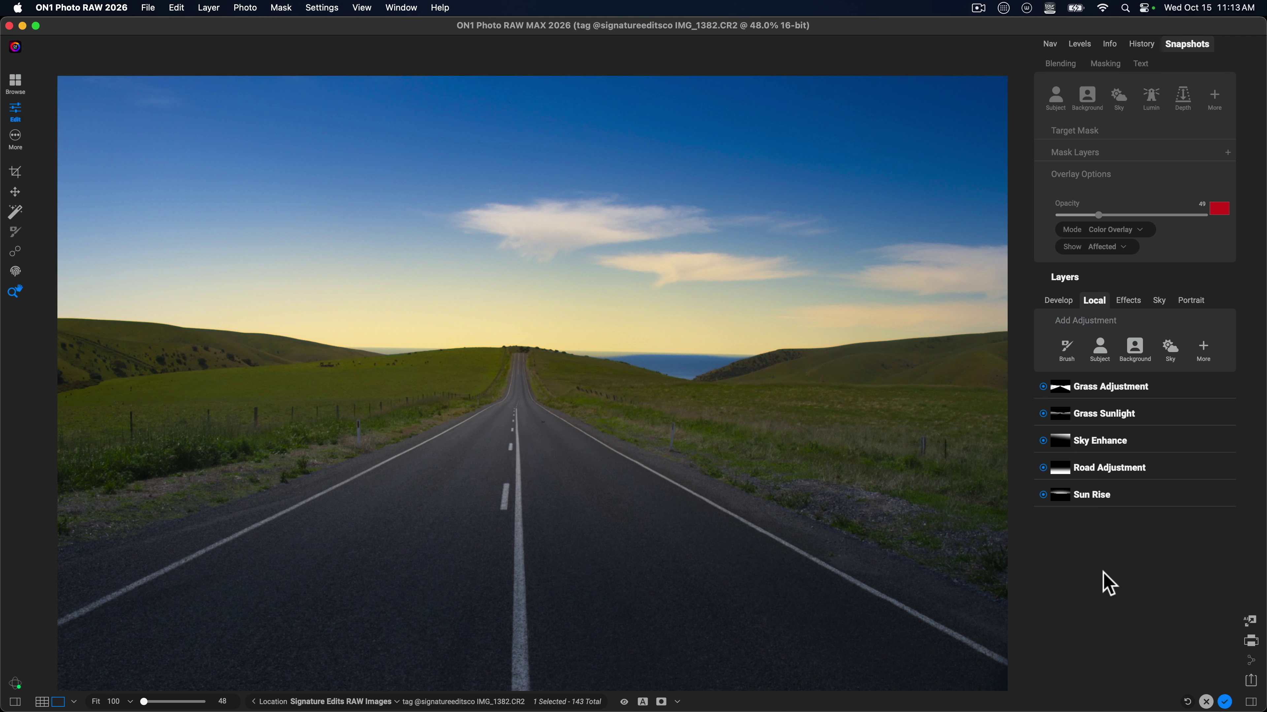
- Turn the edit preview off and back on to compare the original road photo with the edited version
key("super+p")
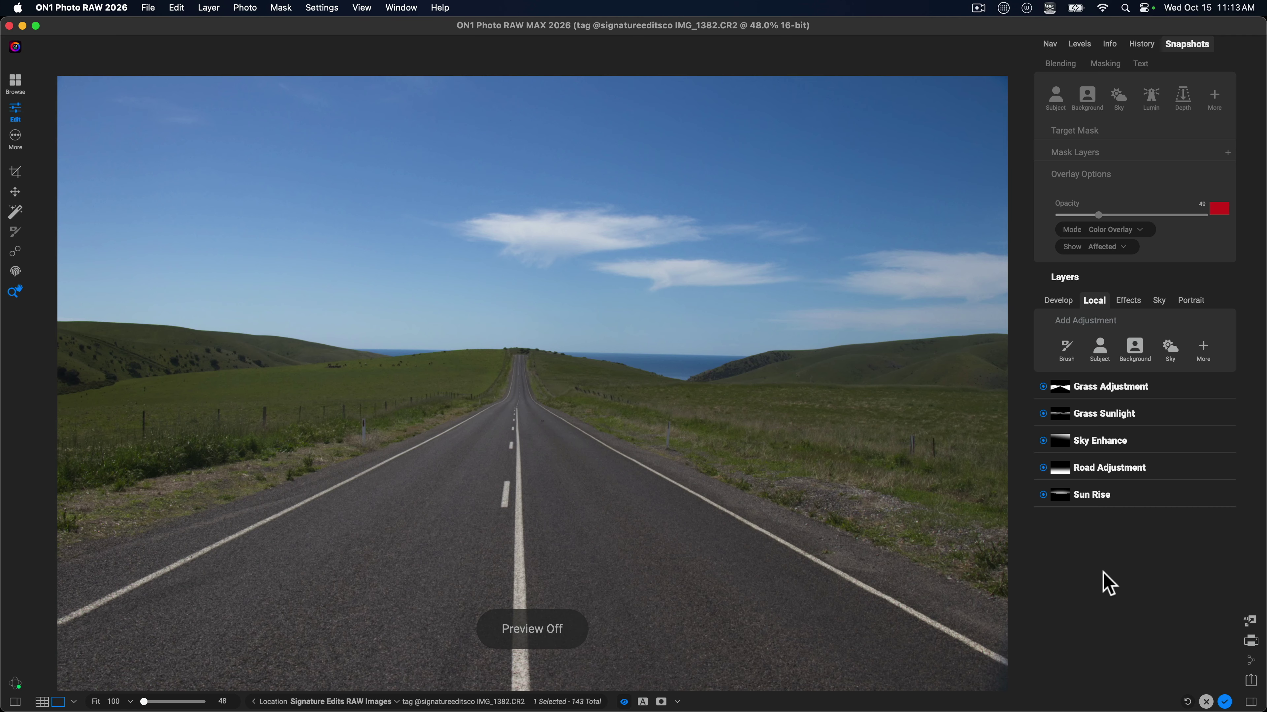
key("super+p")
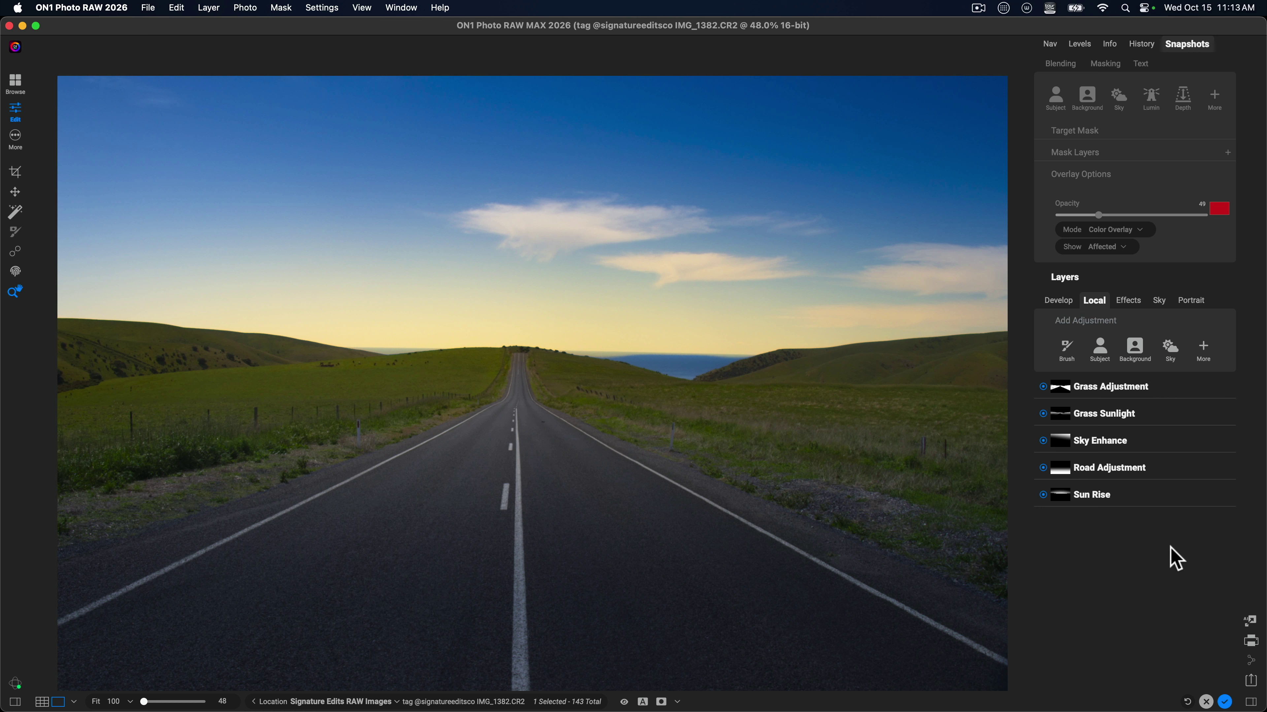
- Add a local adjustment with a gradient mask to look over its tone and structure settings, and remove it again
left_click(1205, 347)
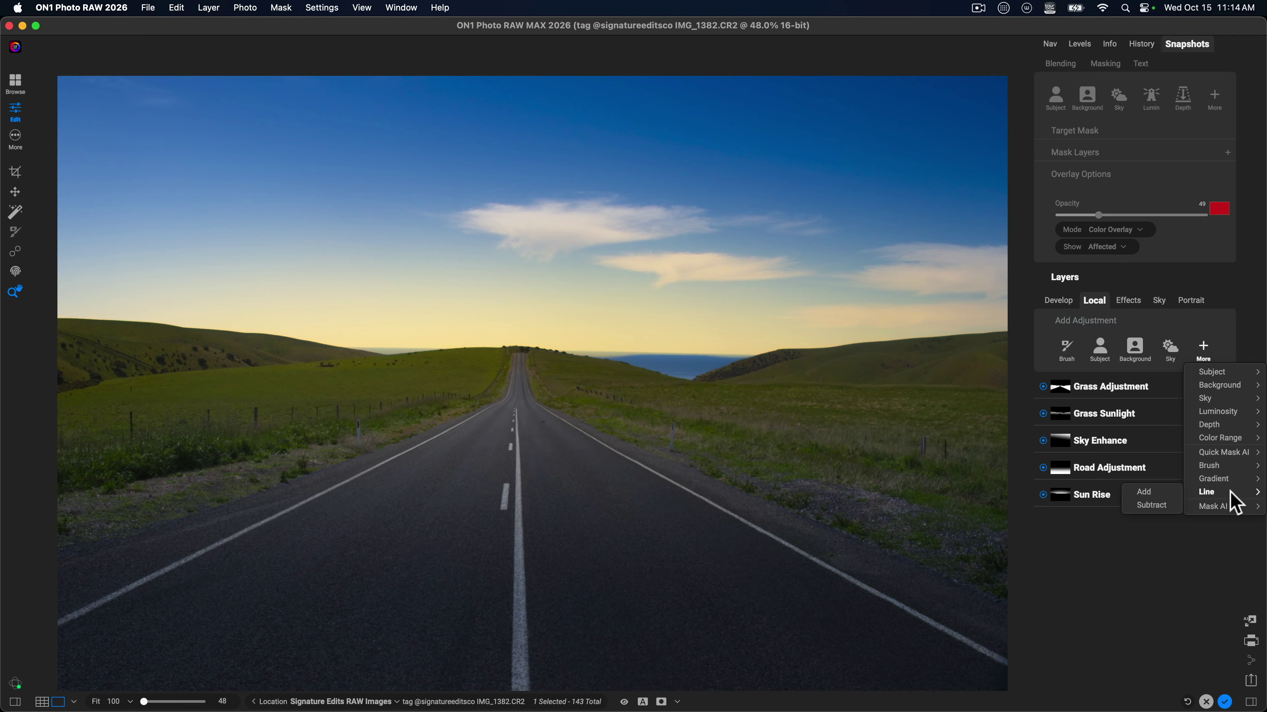
mouse_move(1228, 482)
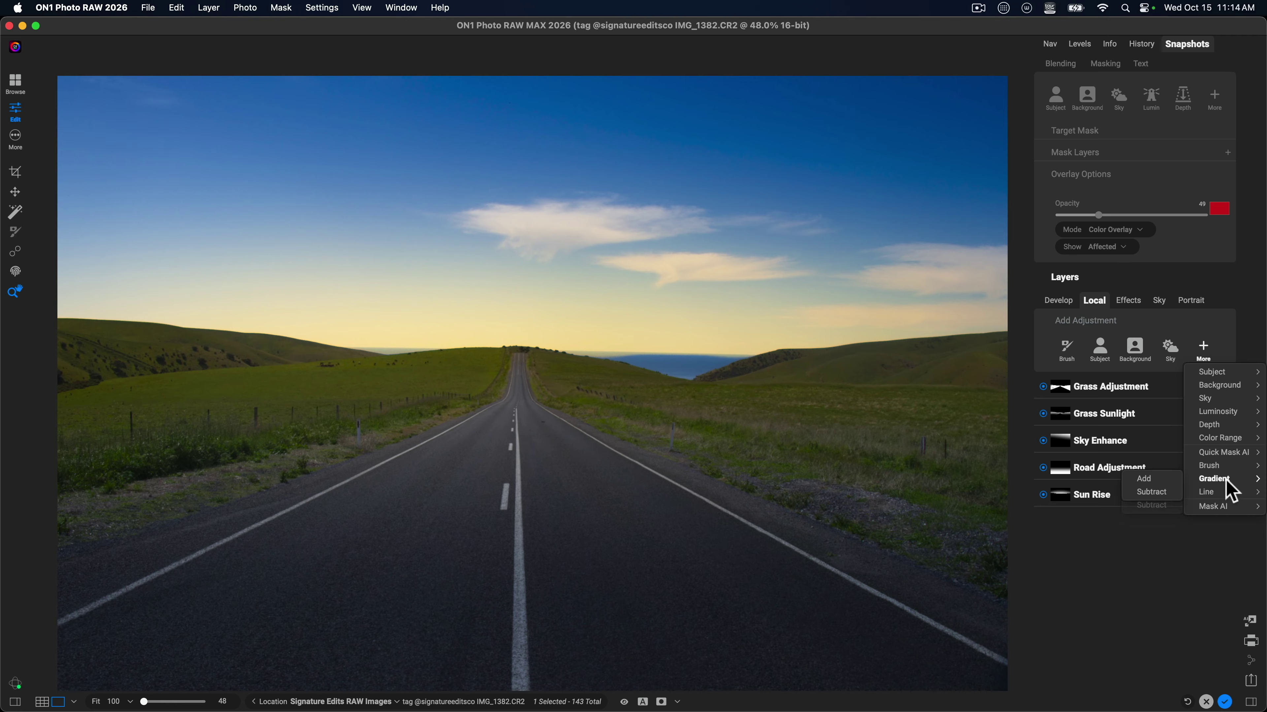
left_click(1145, 480)
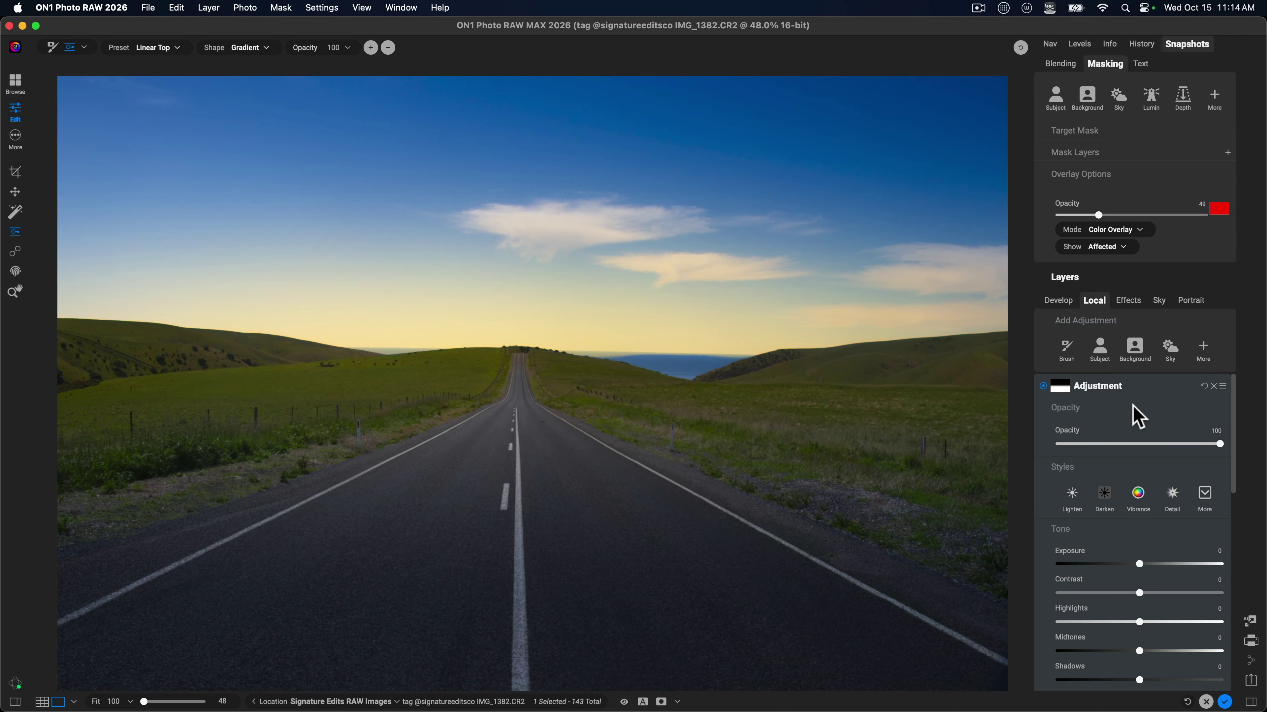
scroll(1137, 417, "down", 1)
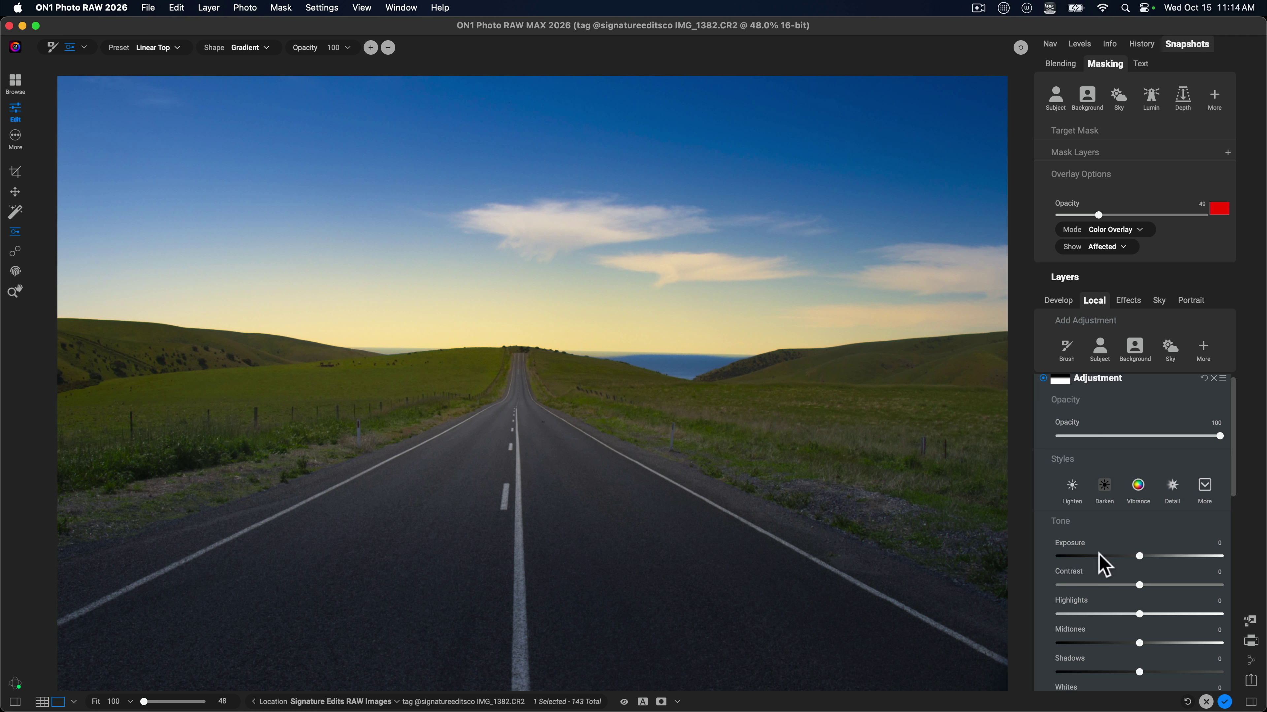
scroll(1107, 594, "down", 3)
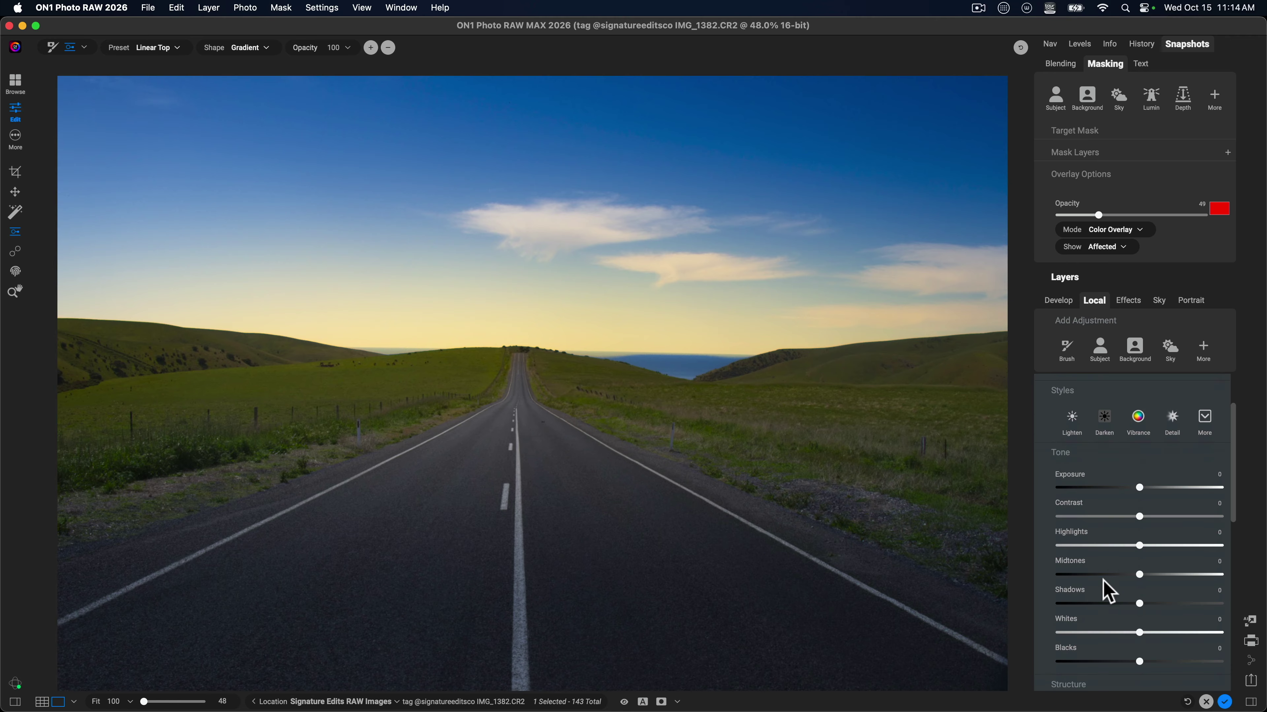
scroll(1107, 592, "down", 1)
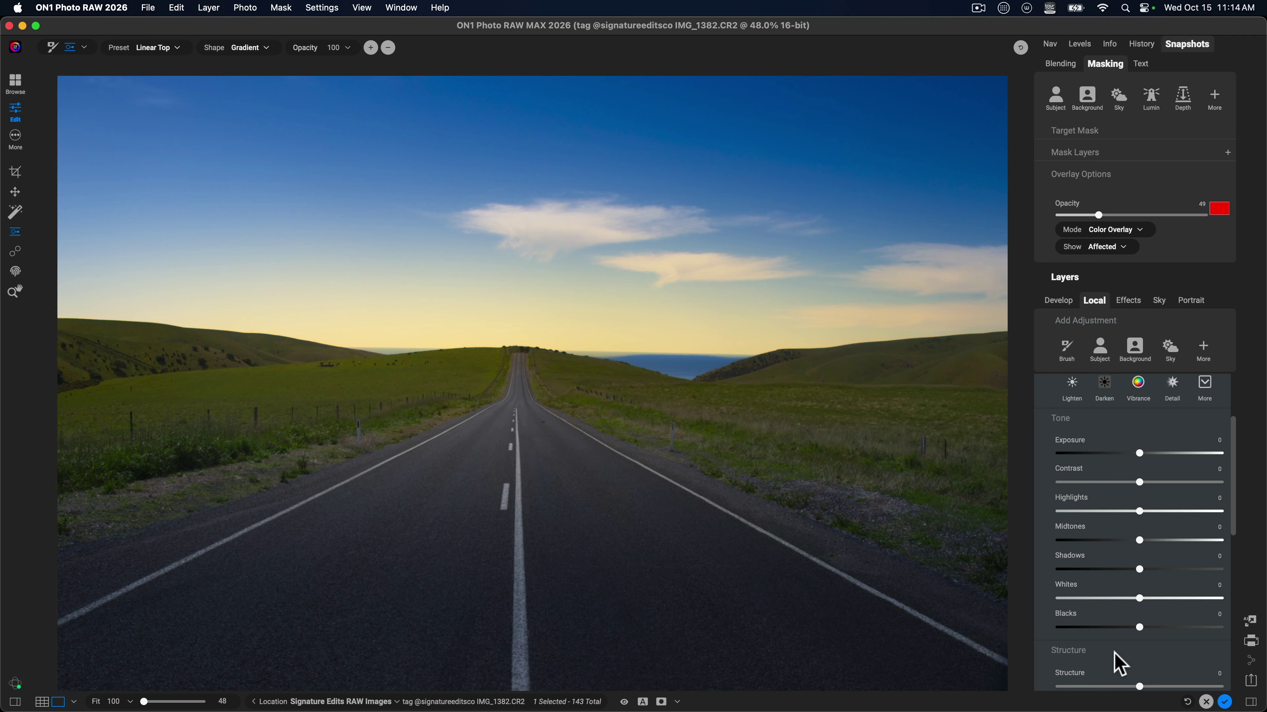
scroll(1197, 449, "up", 3)
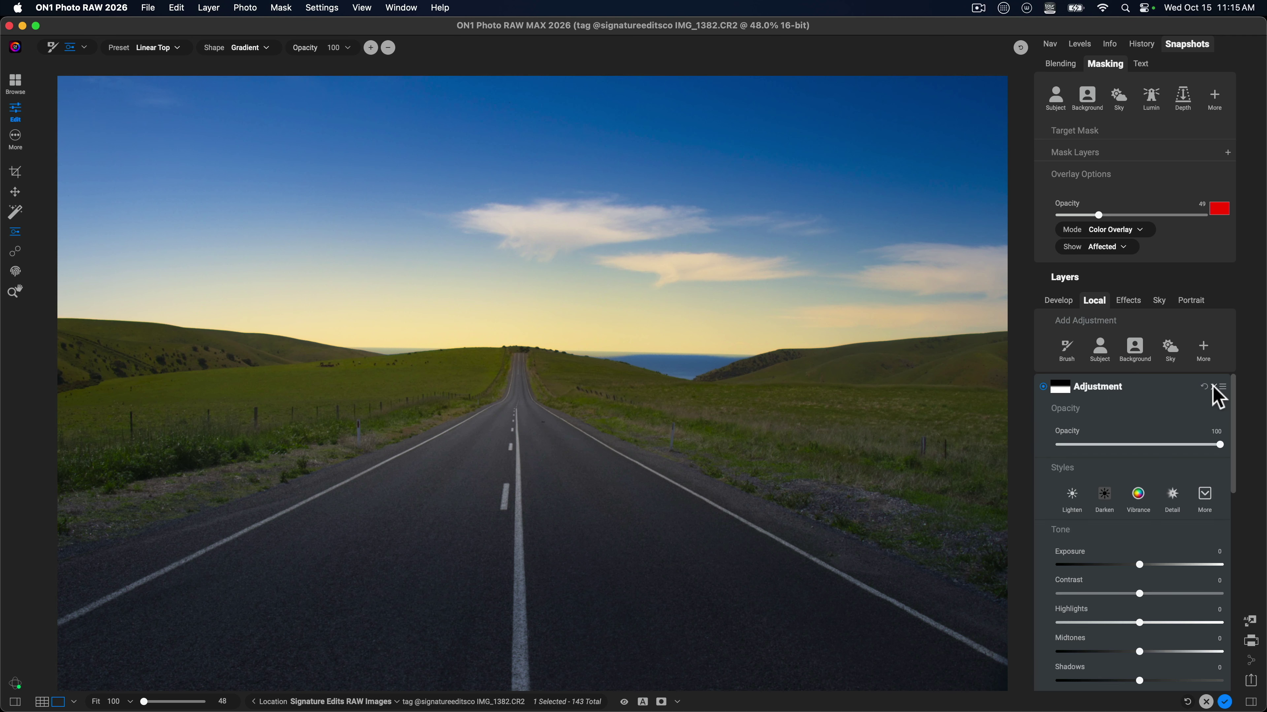
left_click(1214, 388)
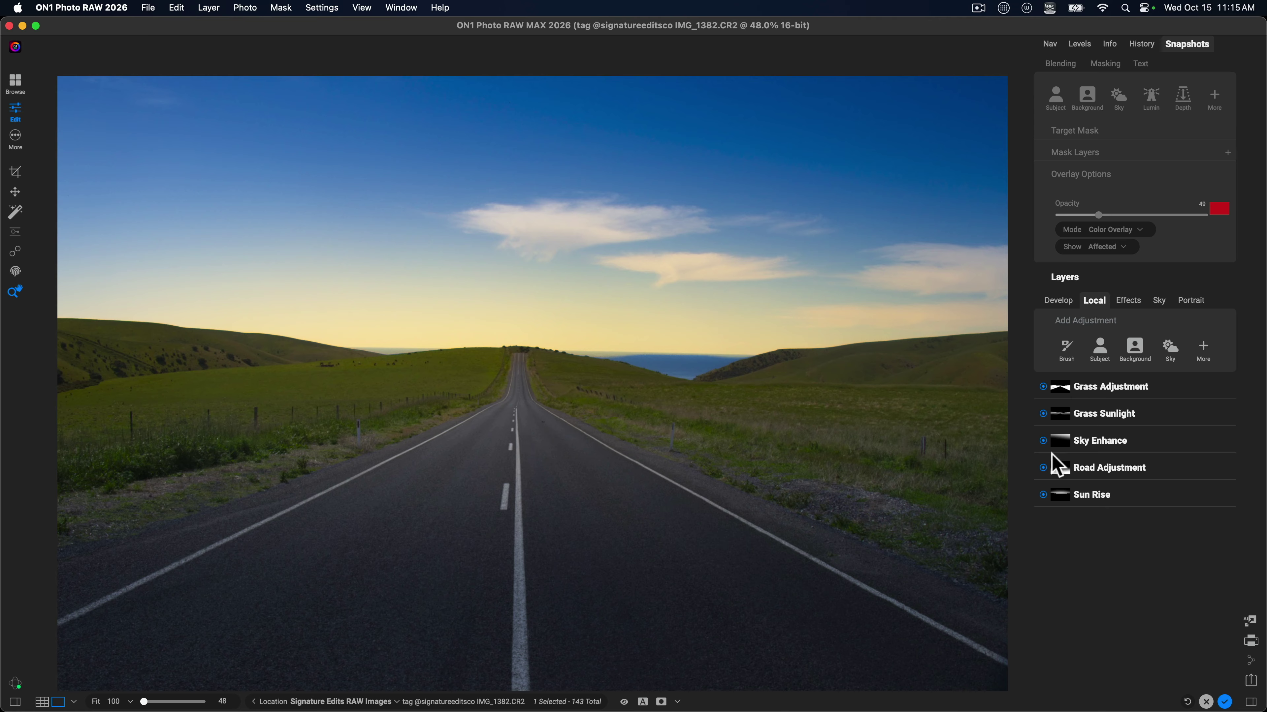
- Open the Sun Rise local adjustment and toggle it off and on to compare its effect on the sky
left_click(1061, 496)
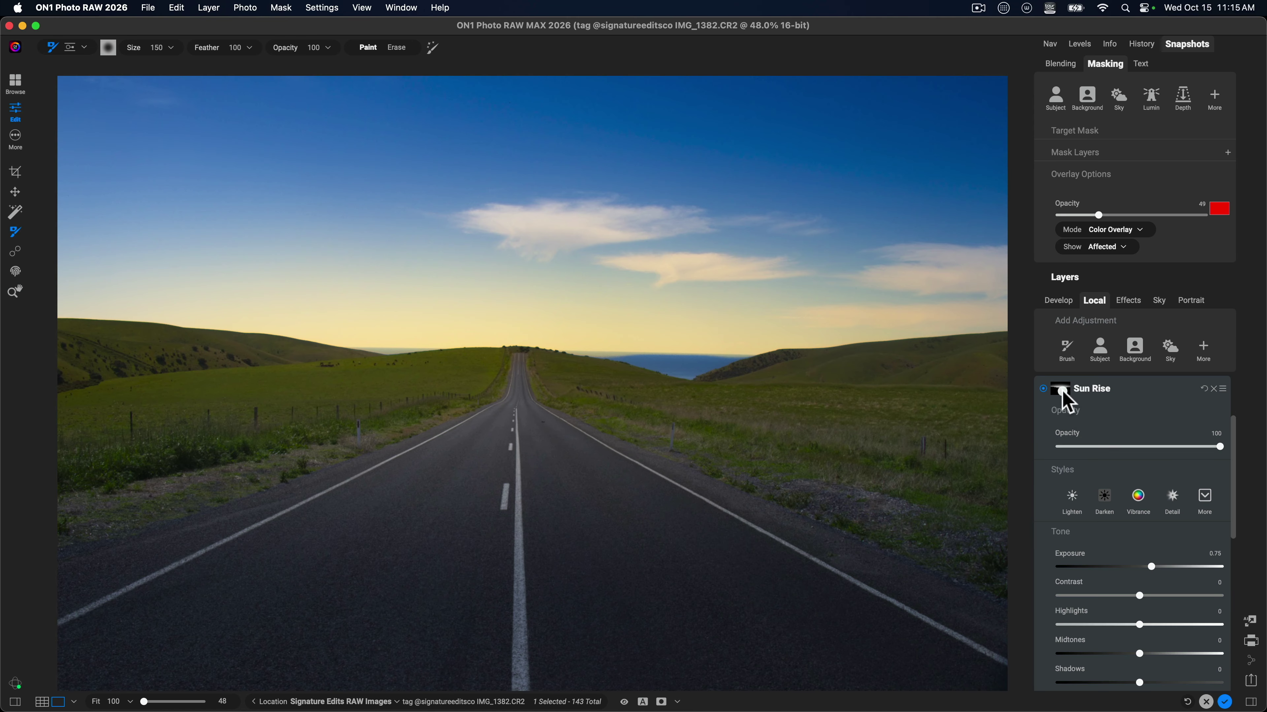
left_click(1063, 393)
left_click(1042, 389)
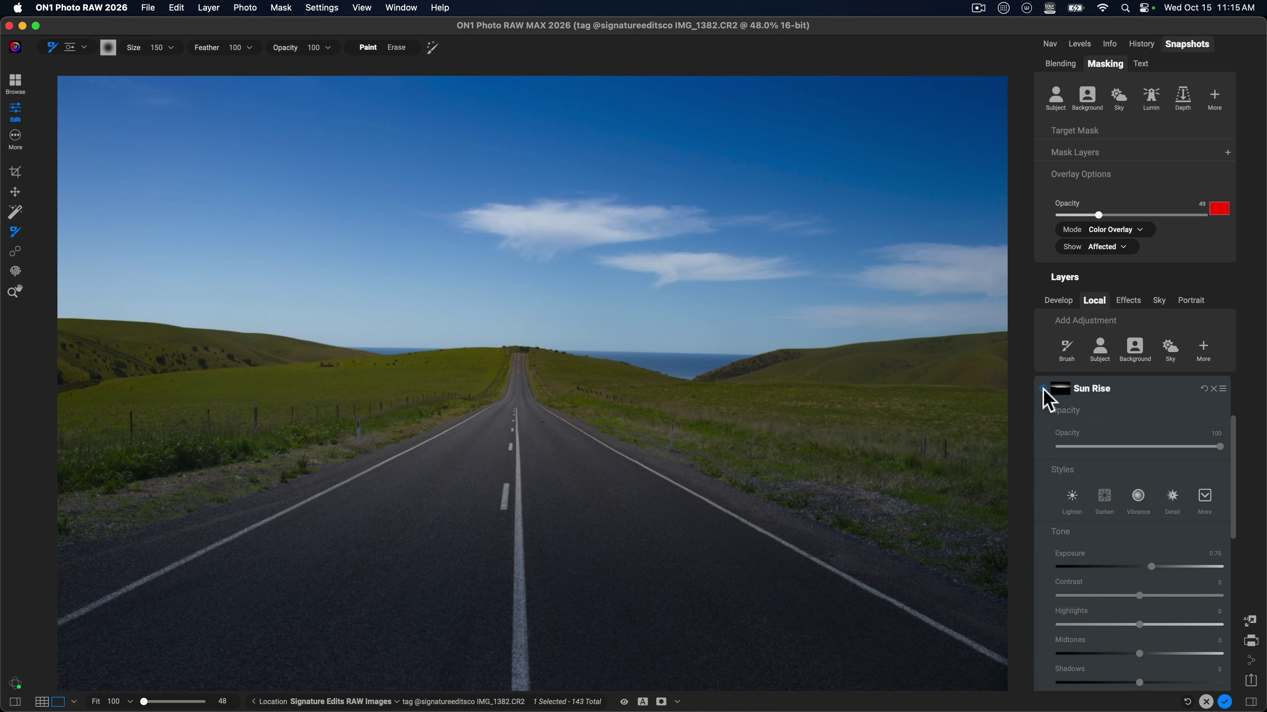
left_click(1044, 389)
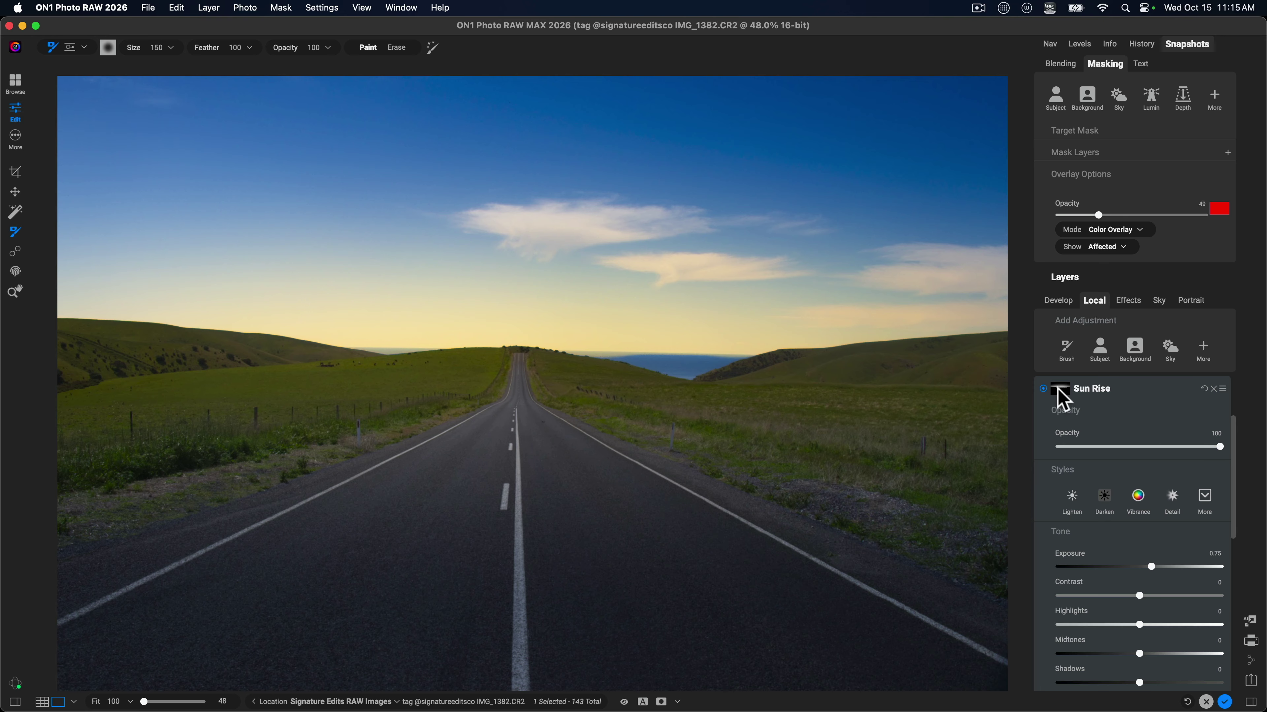
- List the mask layers of the Sun Rise adjustment and display its mask as an overlay on the photo
left_click(1058, 389)
left_click(1058, 390)
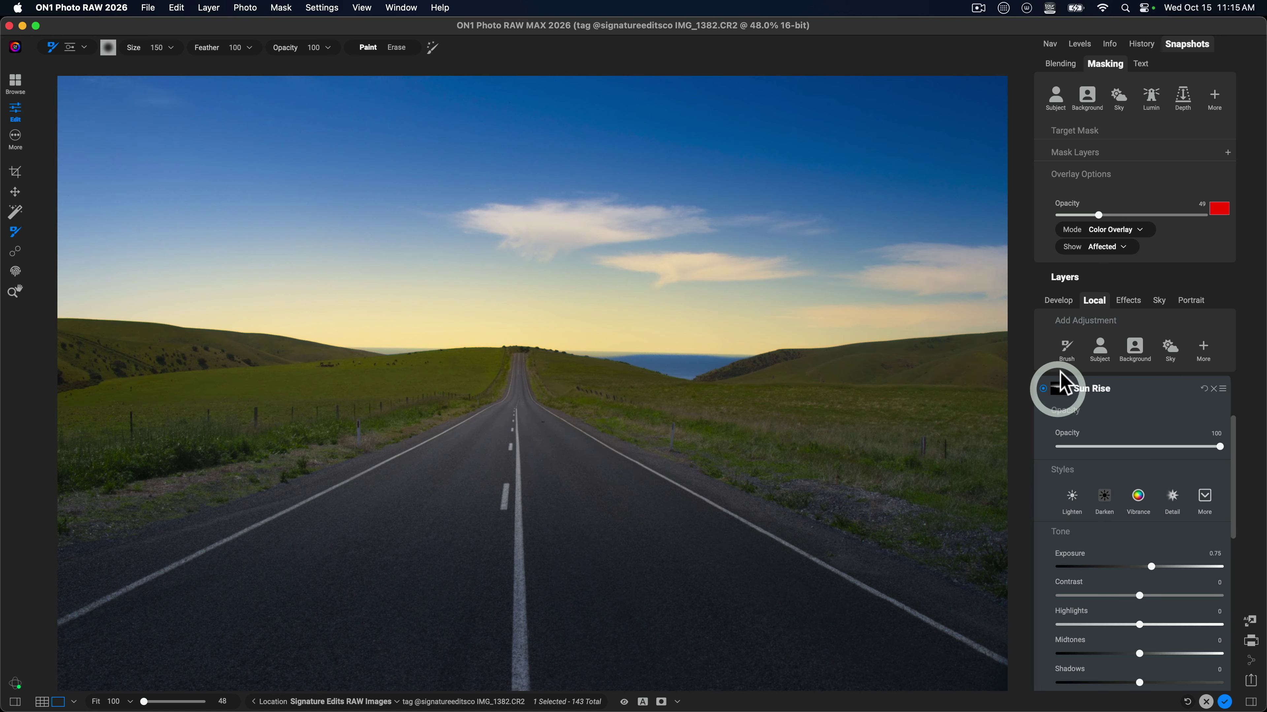
left_click(1063, 155)
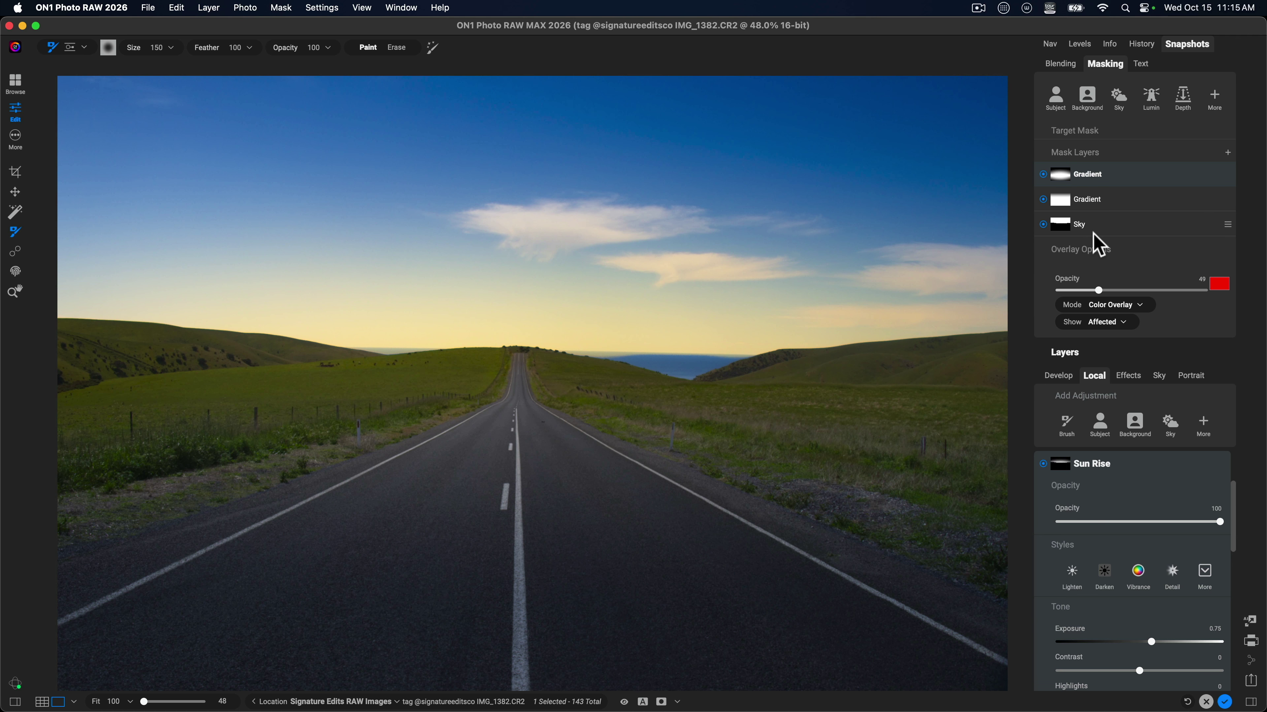
key("super+m")
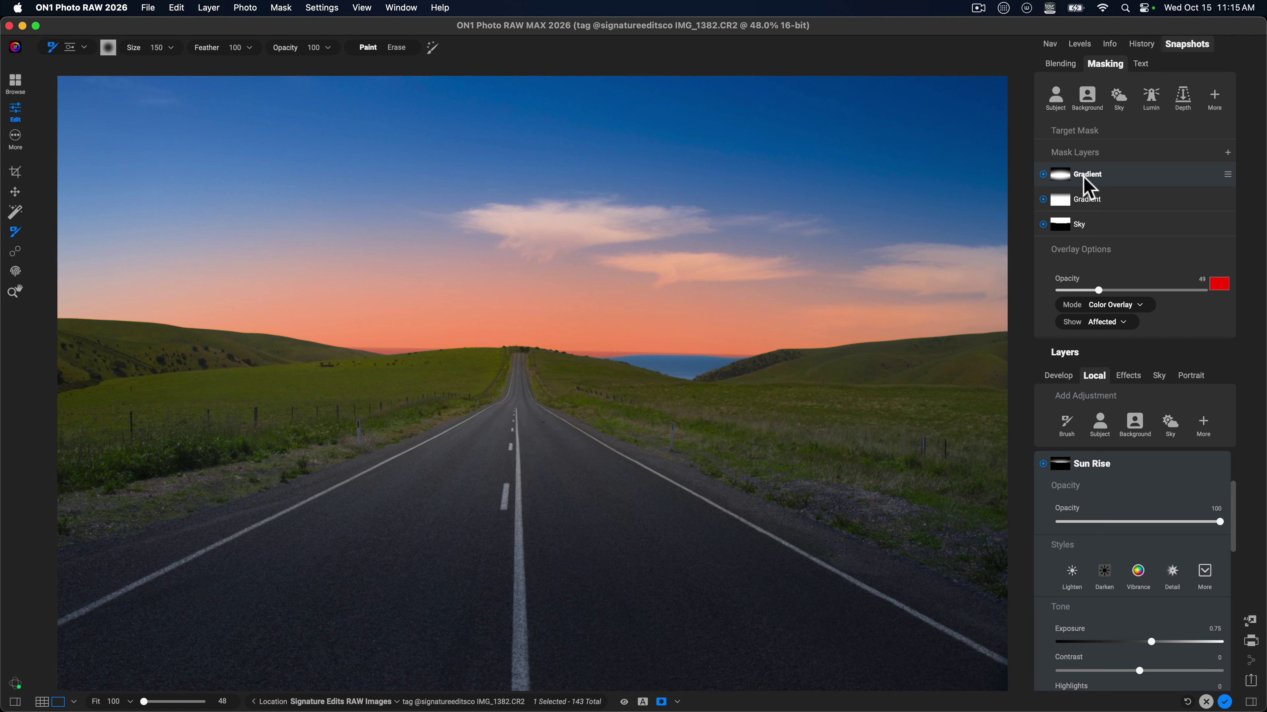
- Toggle the uppermost Gradient mask layer of Sun Rise off and on, and inspect its mode options
left_click(1043, 174)
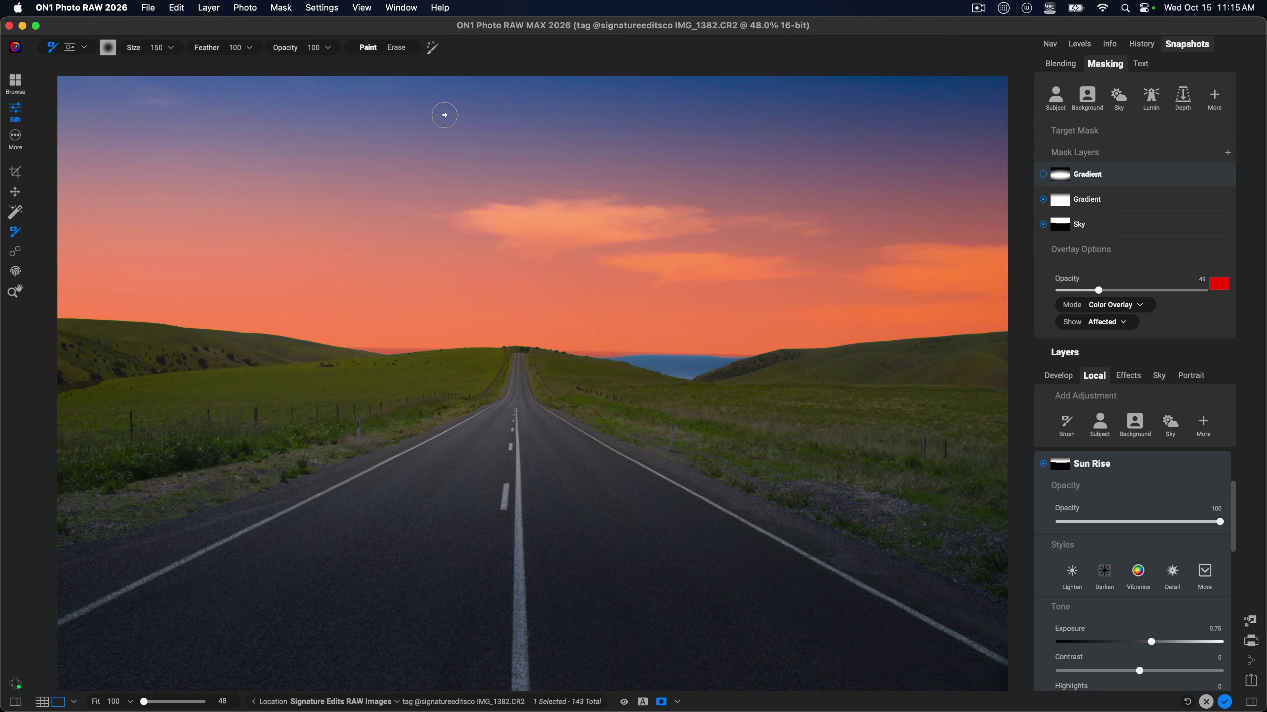
left_click(1043, 174)
left_click(1042, 174)
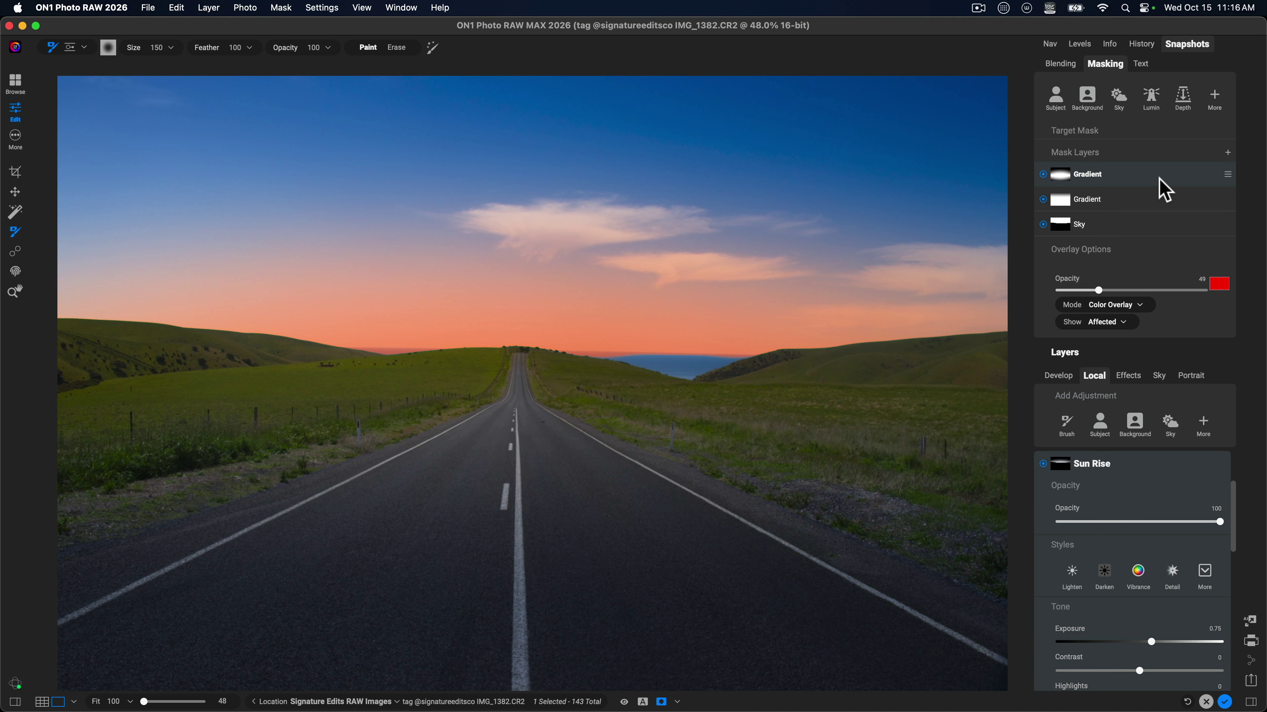
left_click(1227, 174)
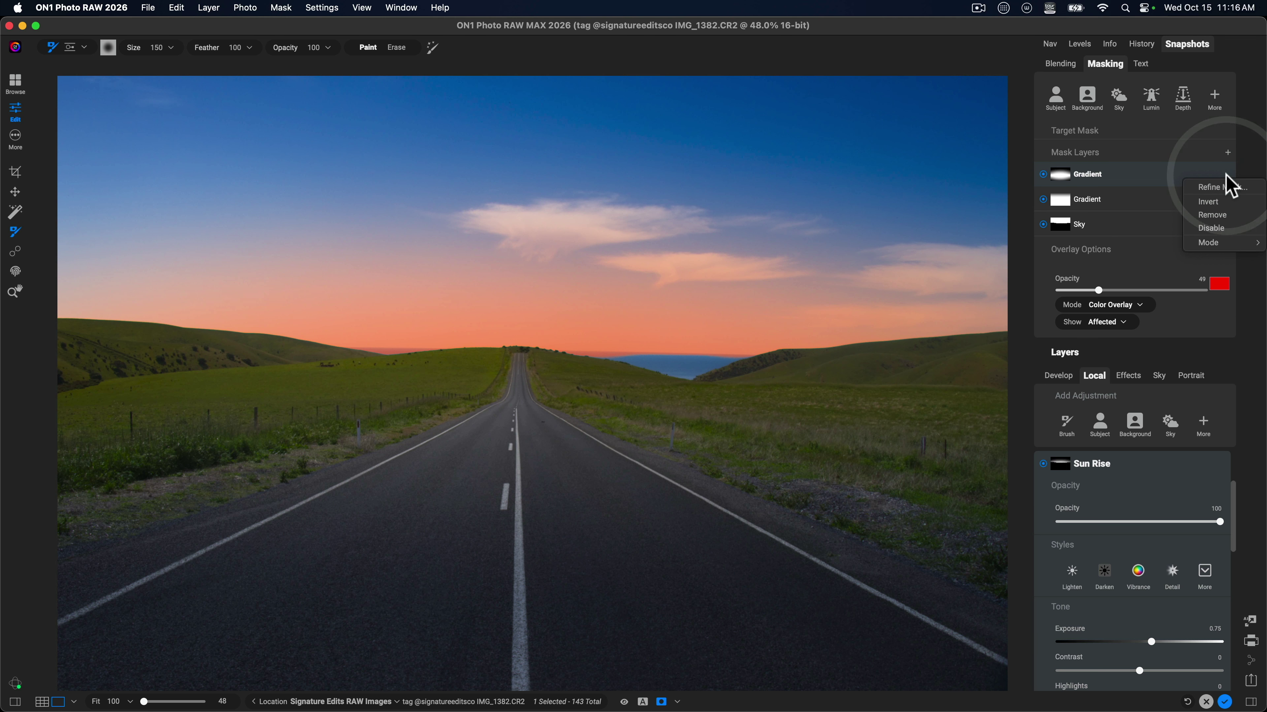
mouse_move(1224, 241)
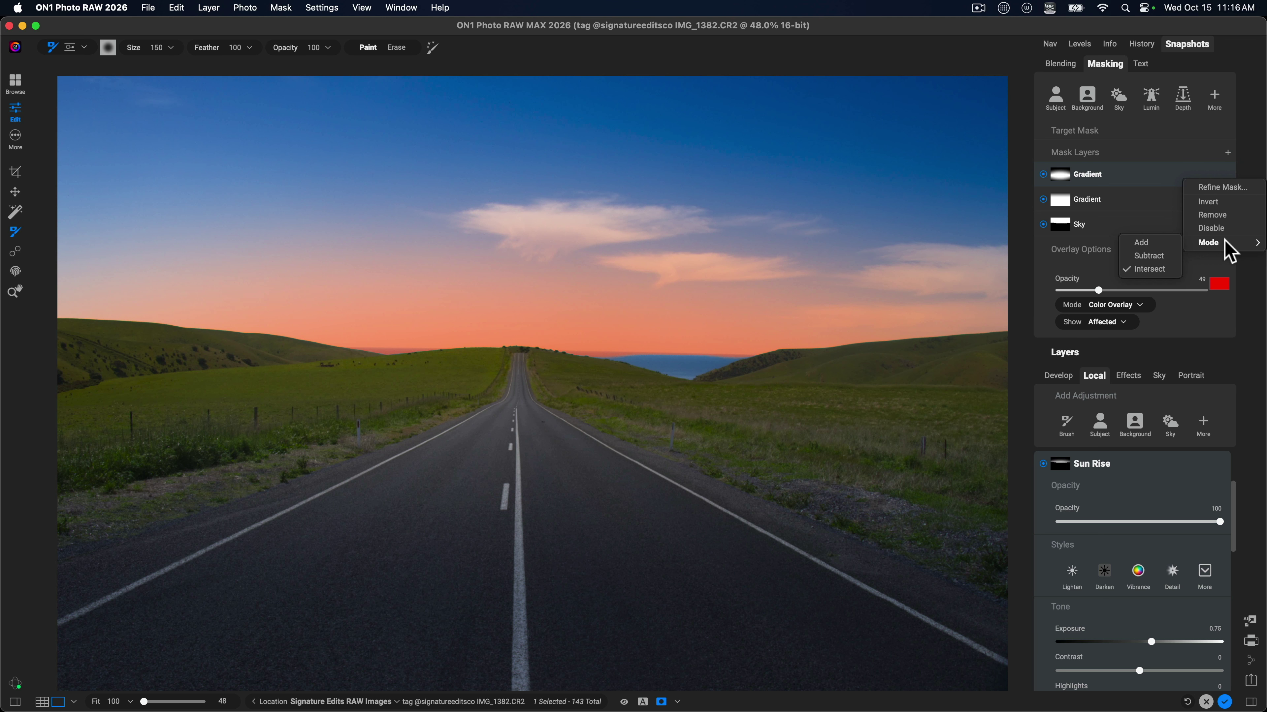
left_click(1127, 181)
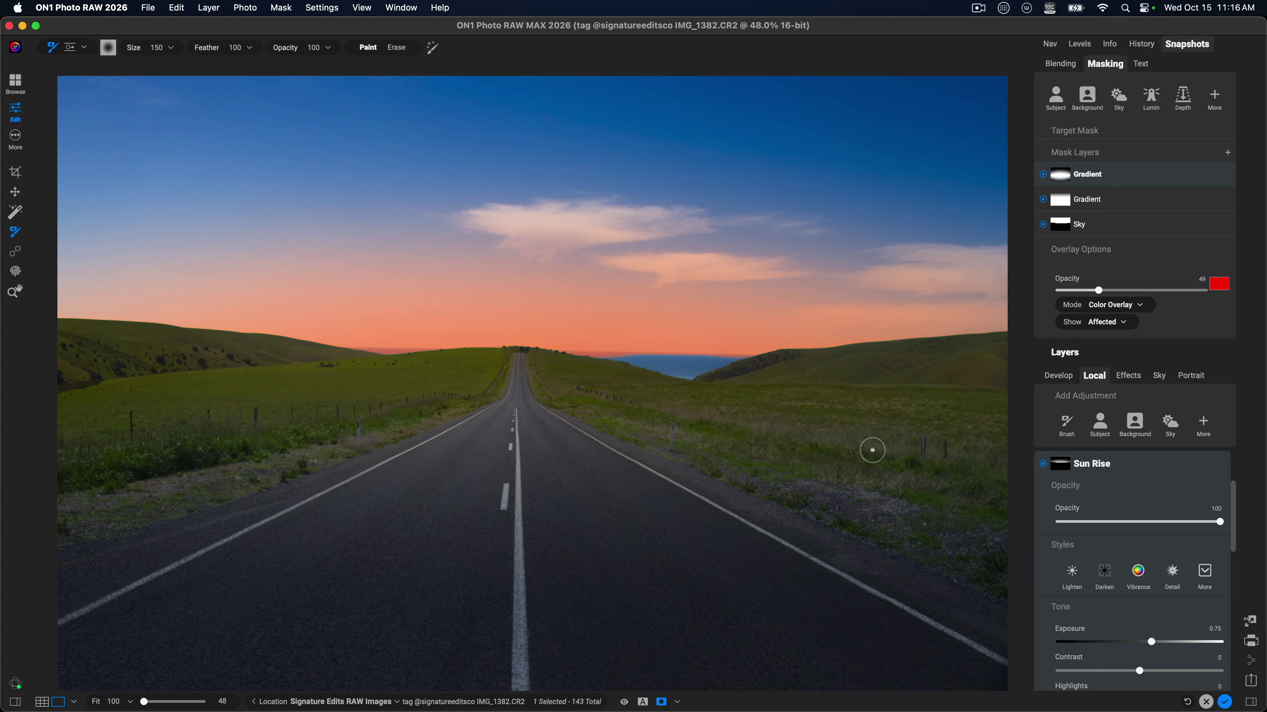
- Disable both Gradient mask layers of Sun Rise and re-enable them one by one to examine how they limit the Sky mask
scroll(1074, 543, "up", 3)
scroll(1062, 549, "up", 1)
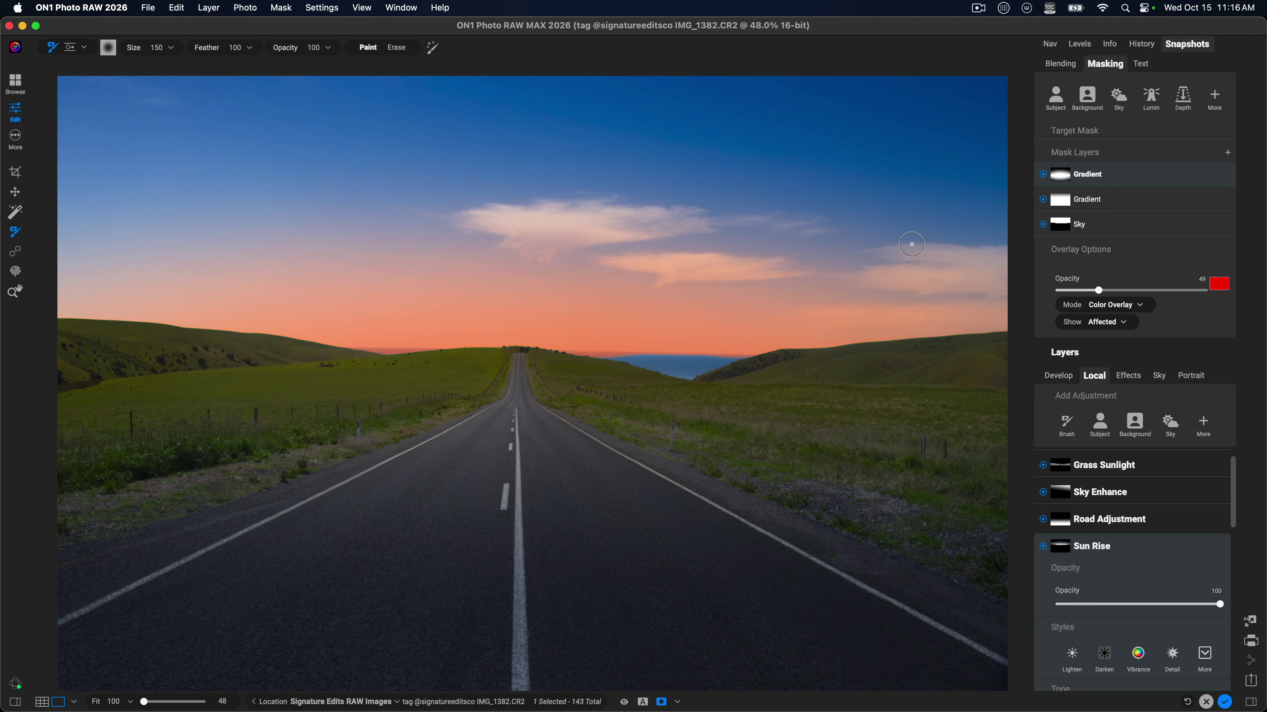
left_click(1043, 199)
left_click(1043, 175)
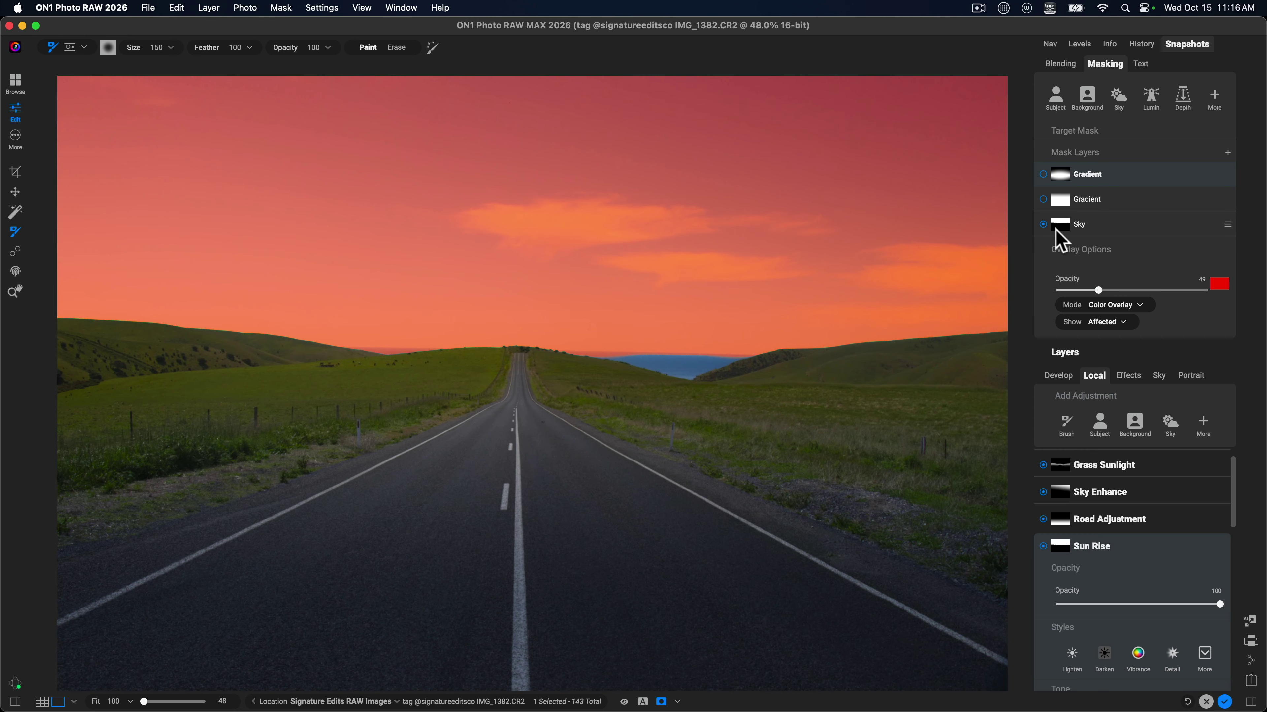
left_click(1043, 199)
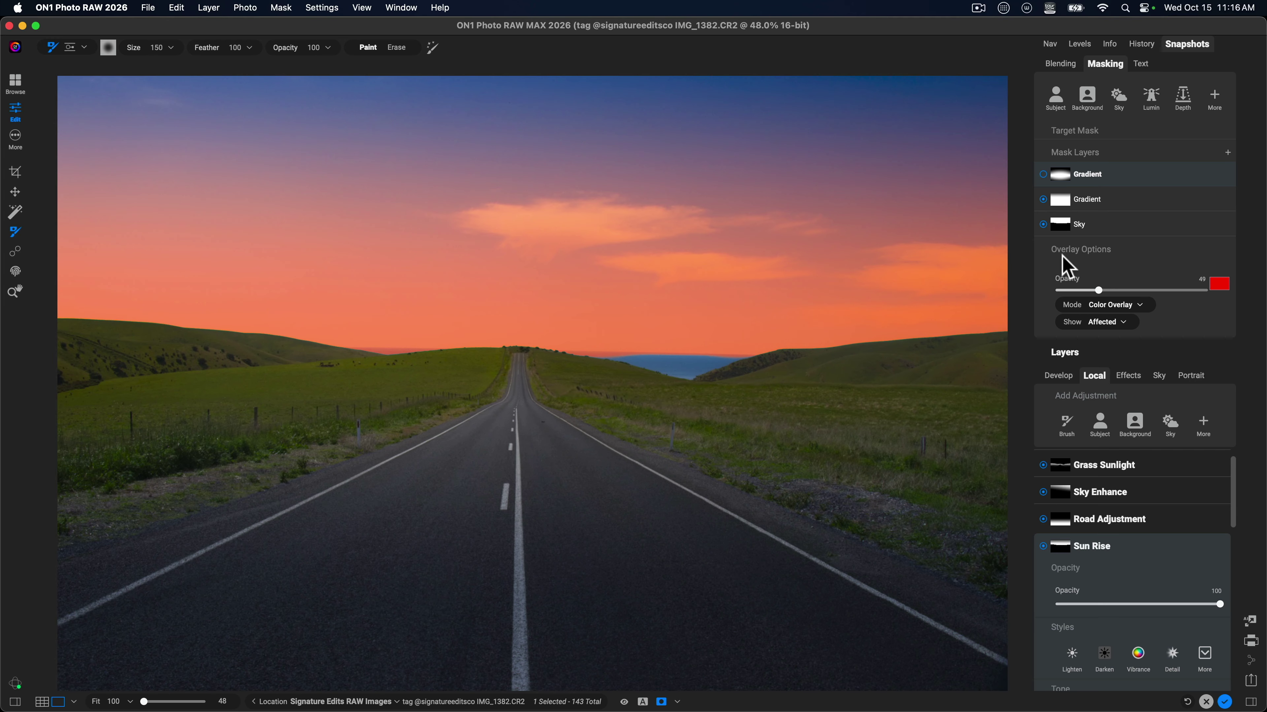
left_click(1043, 174)
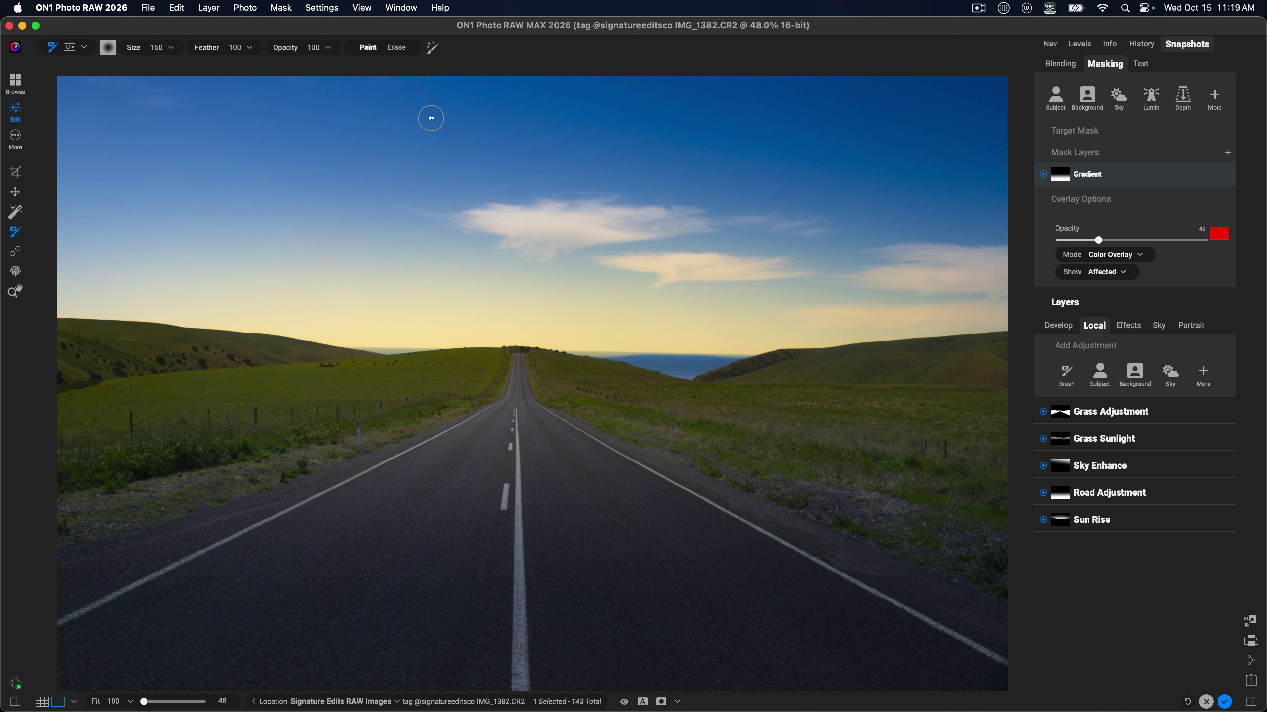
- Dock the Properties pane using Nest Left and show the side pane that holds it and the Presets
left_click(397, 8)
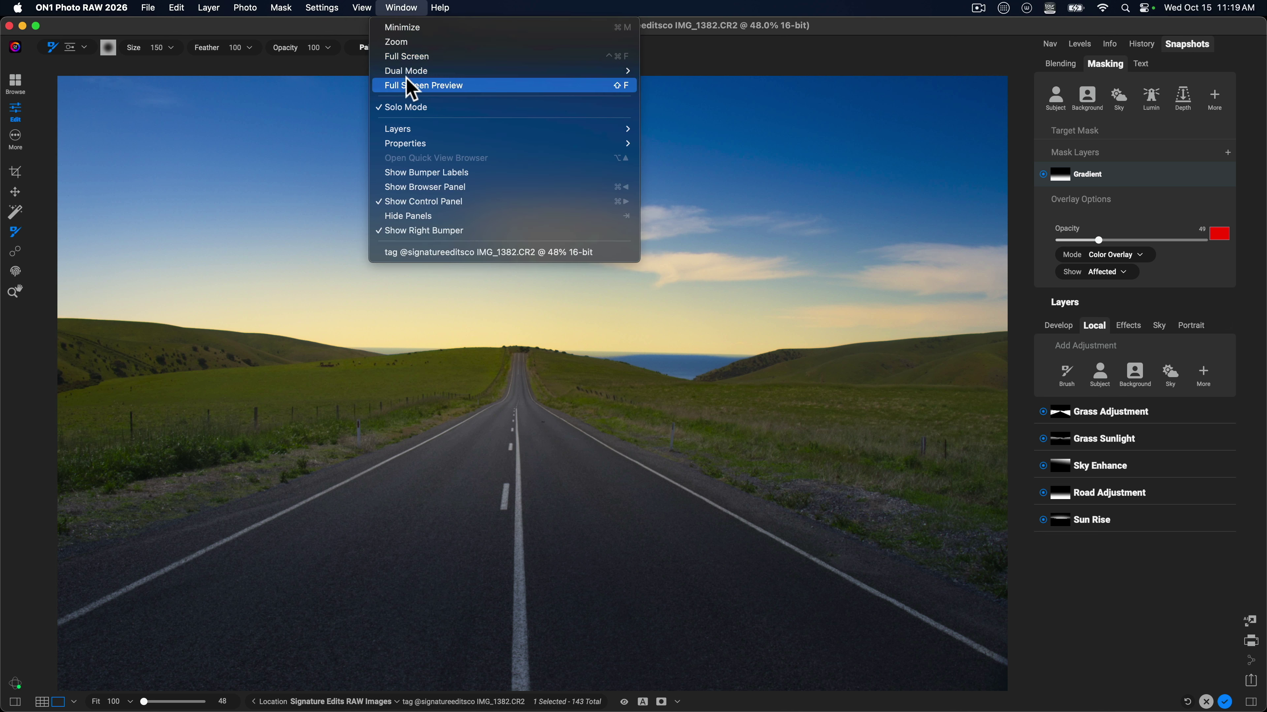
mouse_move(437, 143)
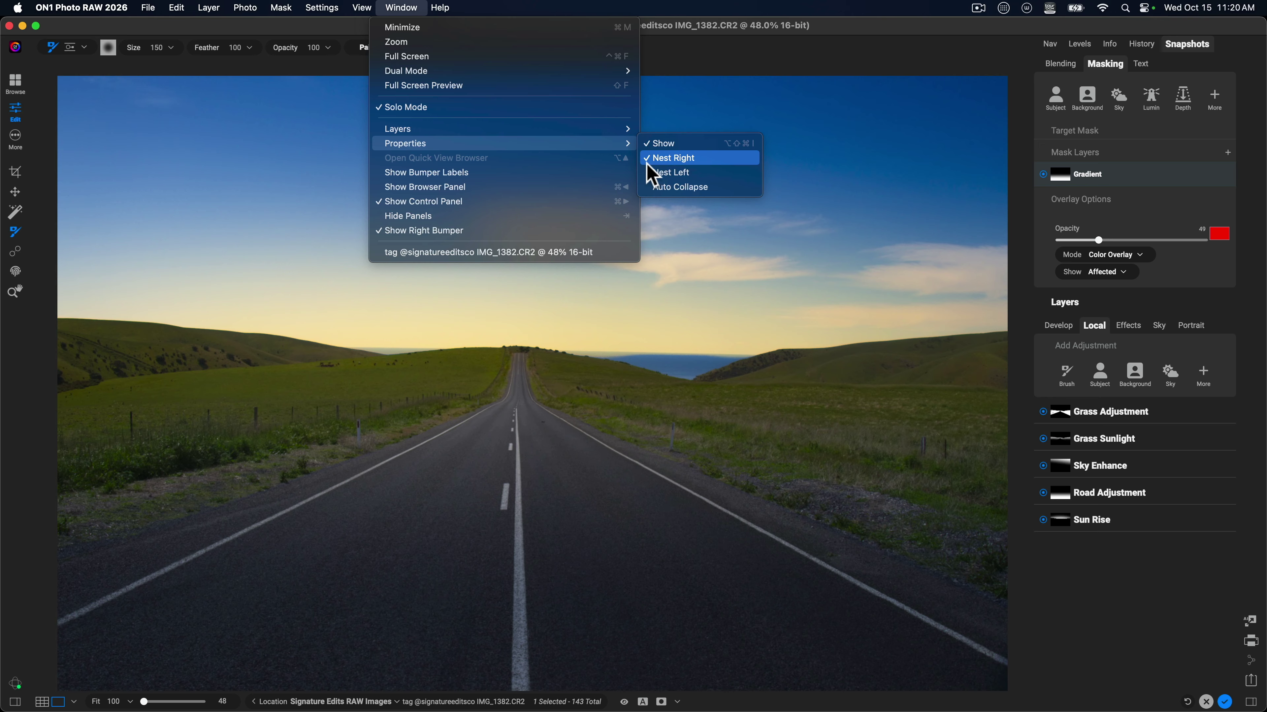
left_click(679, 175)
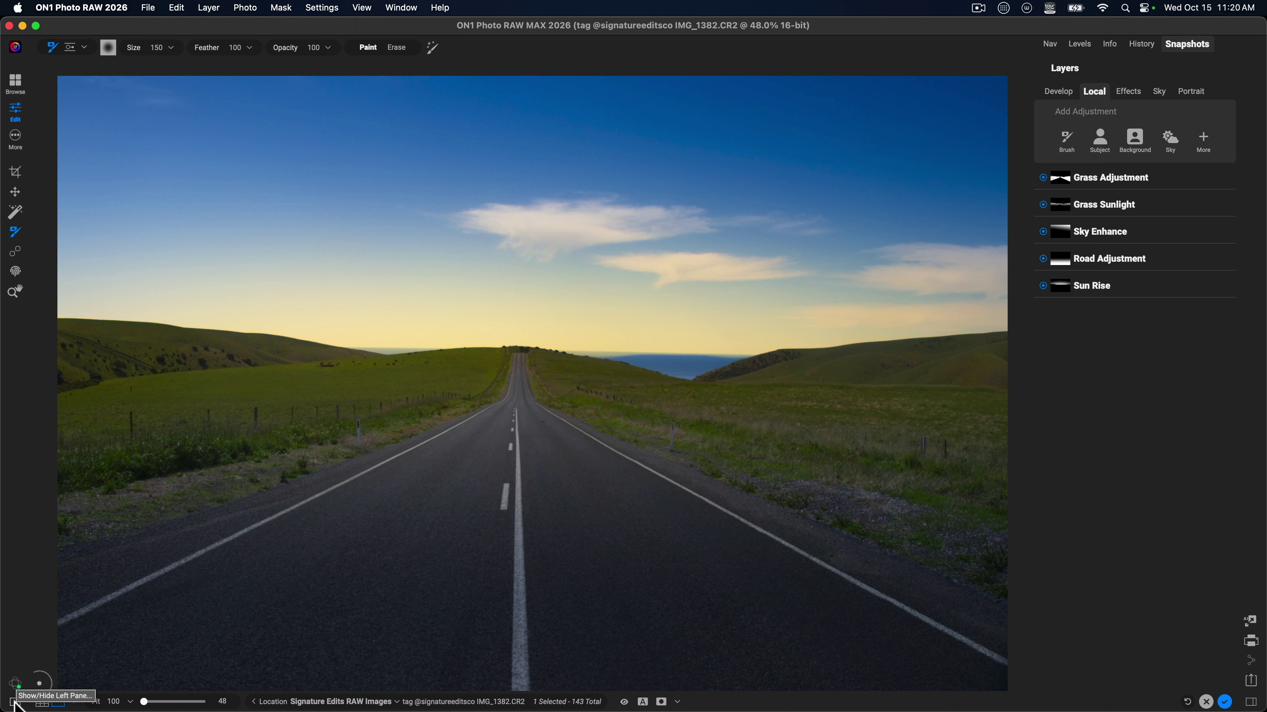
left_click(14, 702)
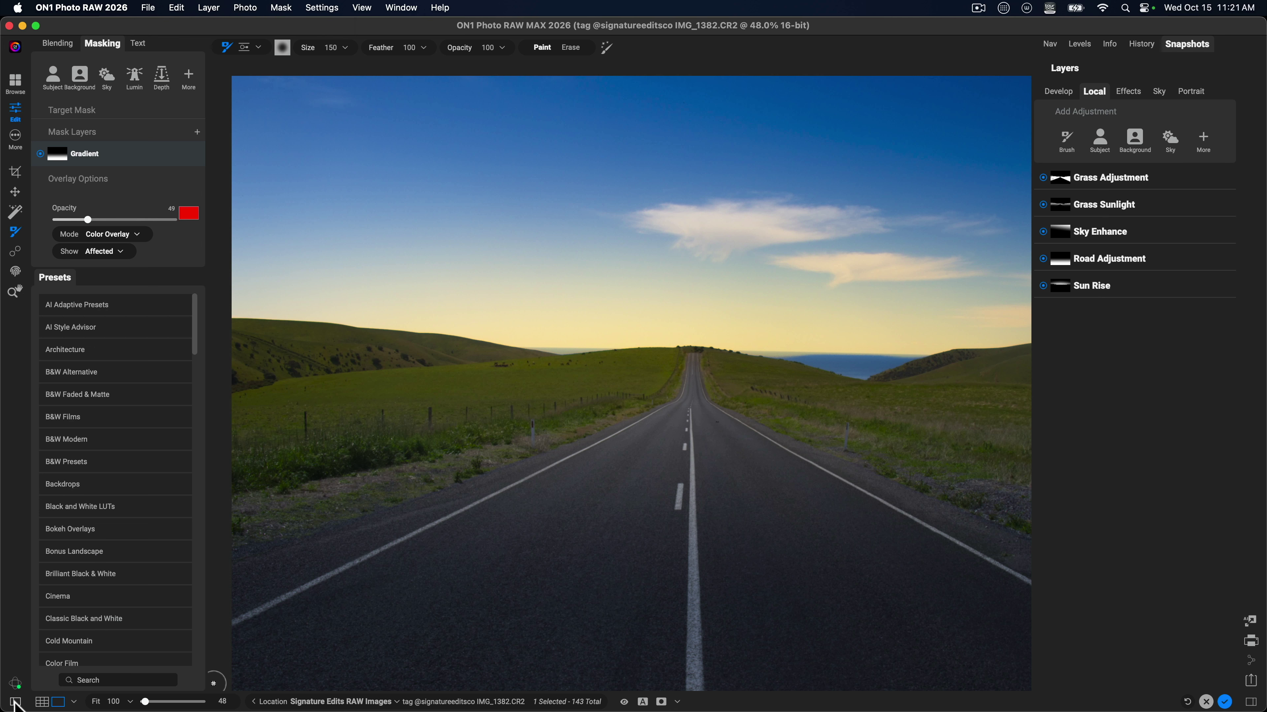
- Disable Nest Left so Properties becomes a floating window, and place that window beside the Layers pane
left_click(402, 9)
mouse_move(449, 144)
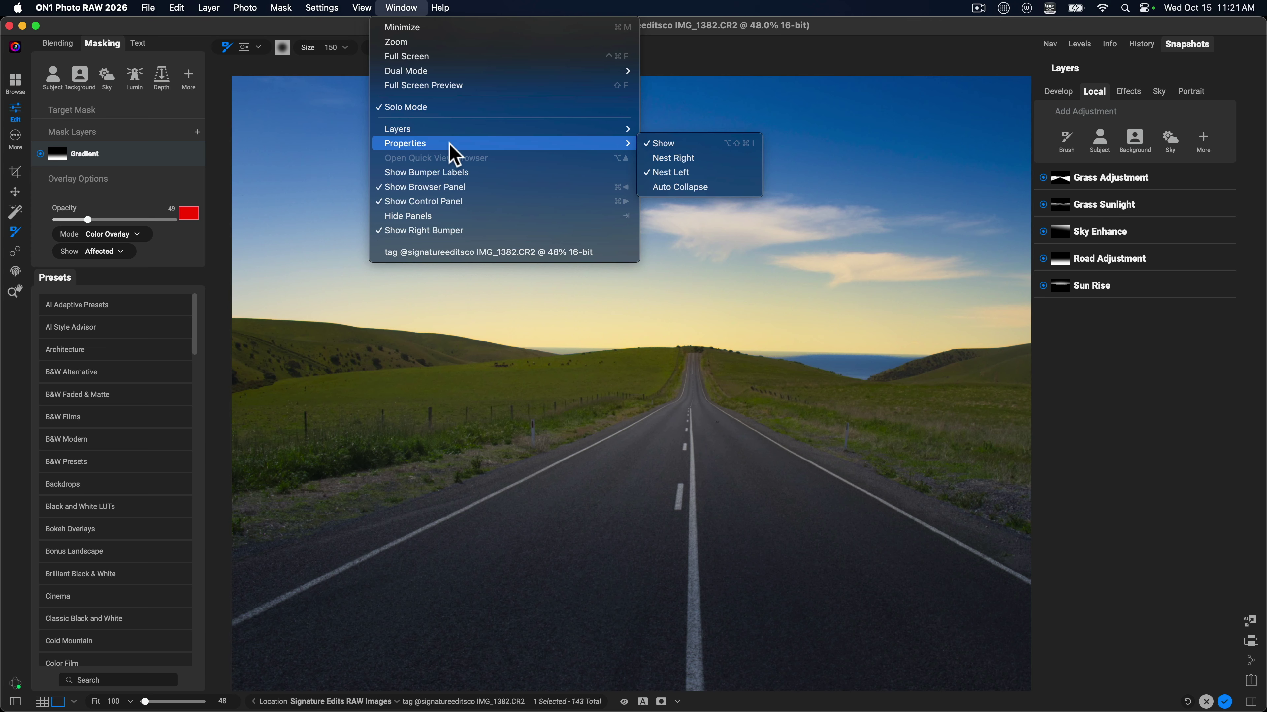
left_click(669, 175)
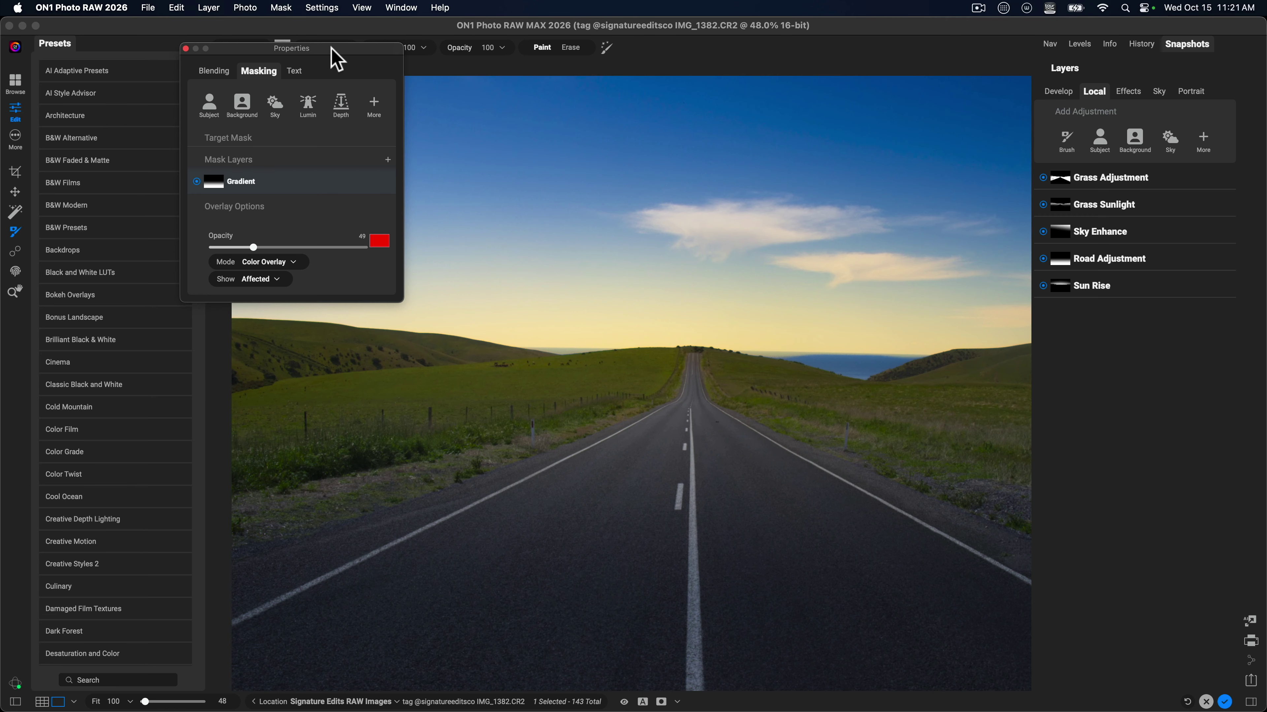
left_click_drag(332, 50, 957, 59)
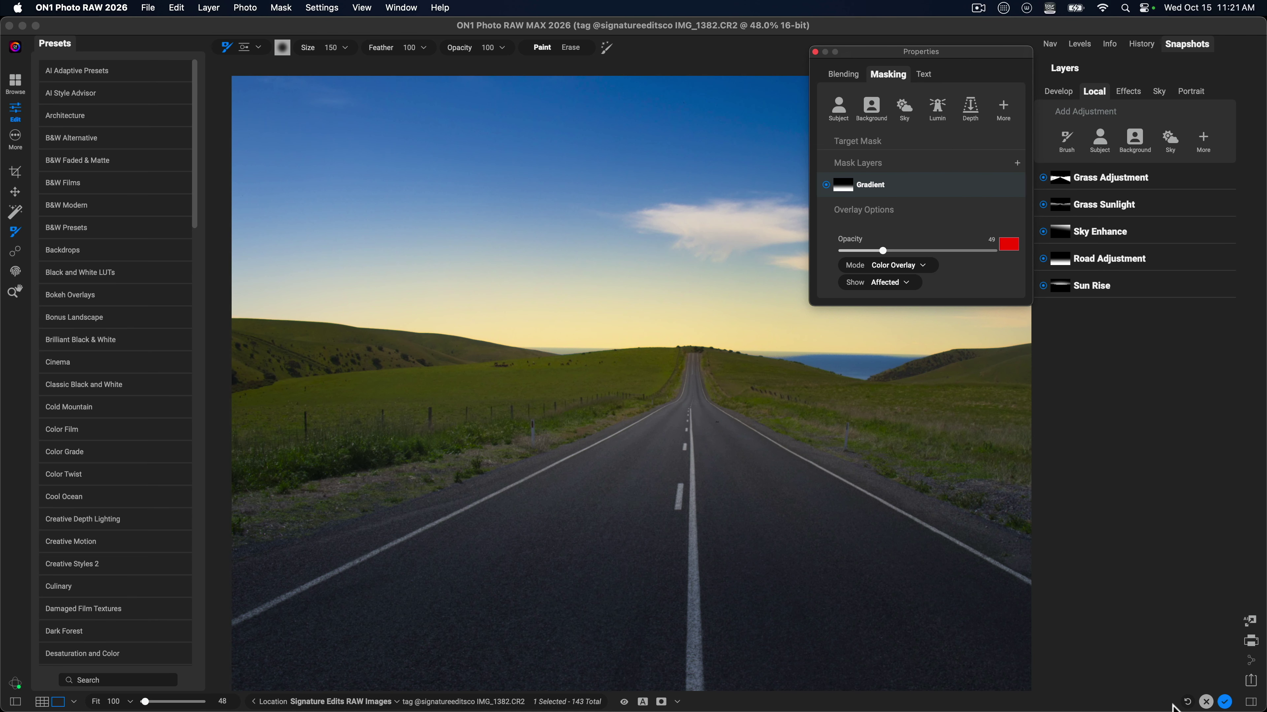
- Hide both the Layers and Presets side panes and move the floating Properties window to the empty area beside the photo
left_click(1251, 702)
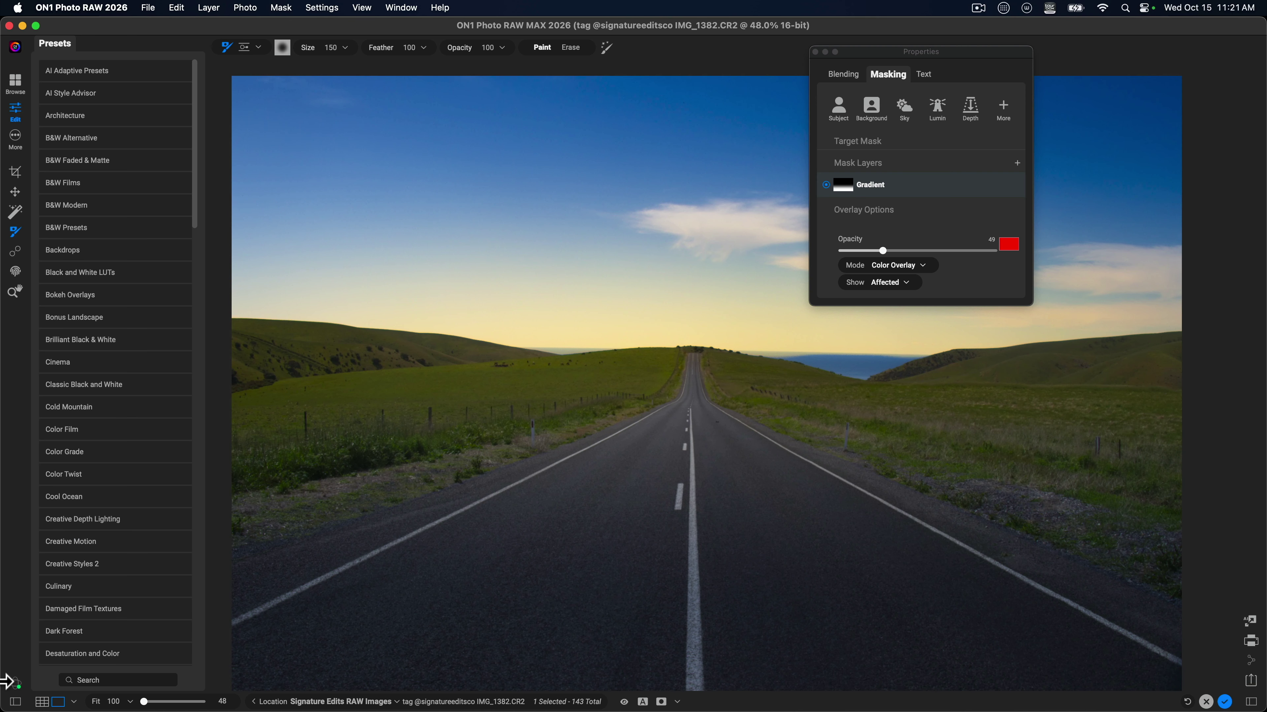
left_click(17, 702)
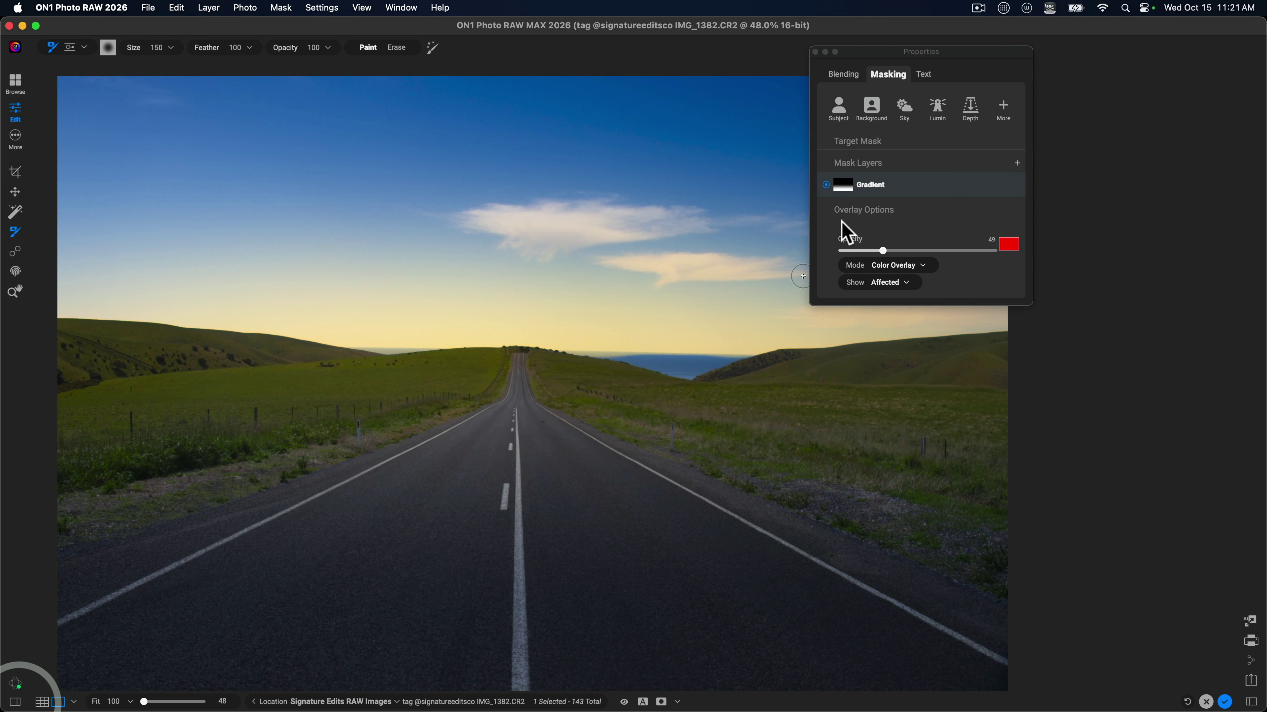
left_click_drag(946, 52, 1157, 59)
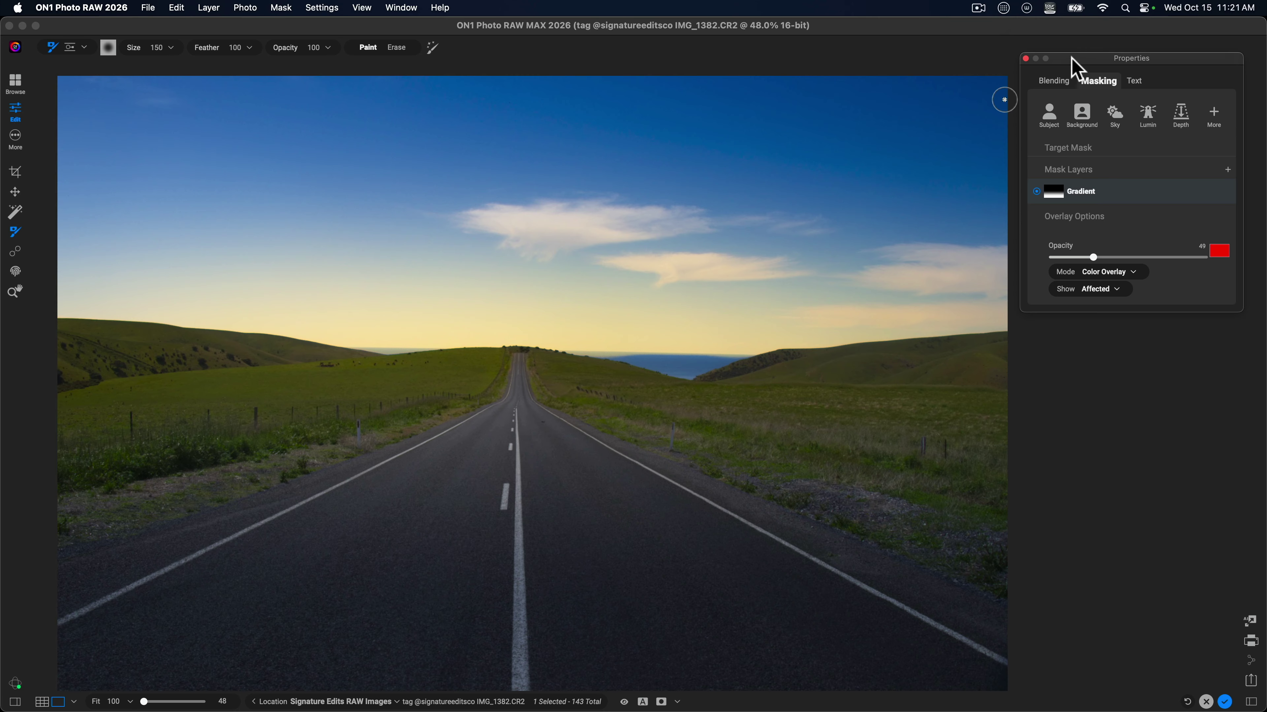
- Close the floating Properties window, show the Layers side pane, reopen Properties from the Grass Adjustment mask, and move it over the photo
left_click_drag(1071, 59, 1053, 55)
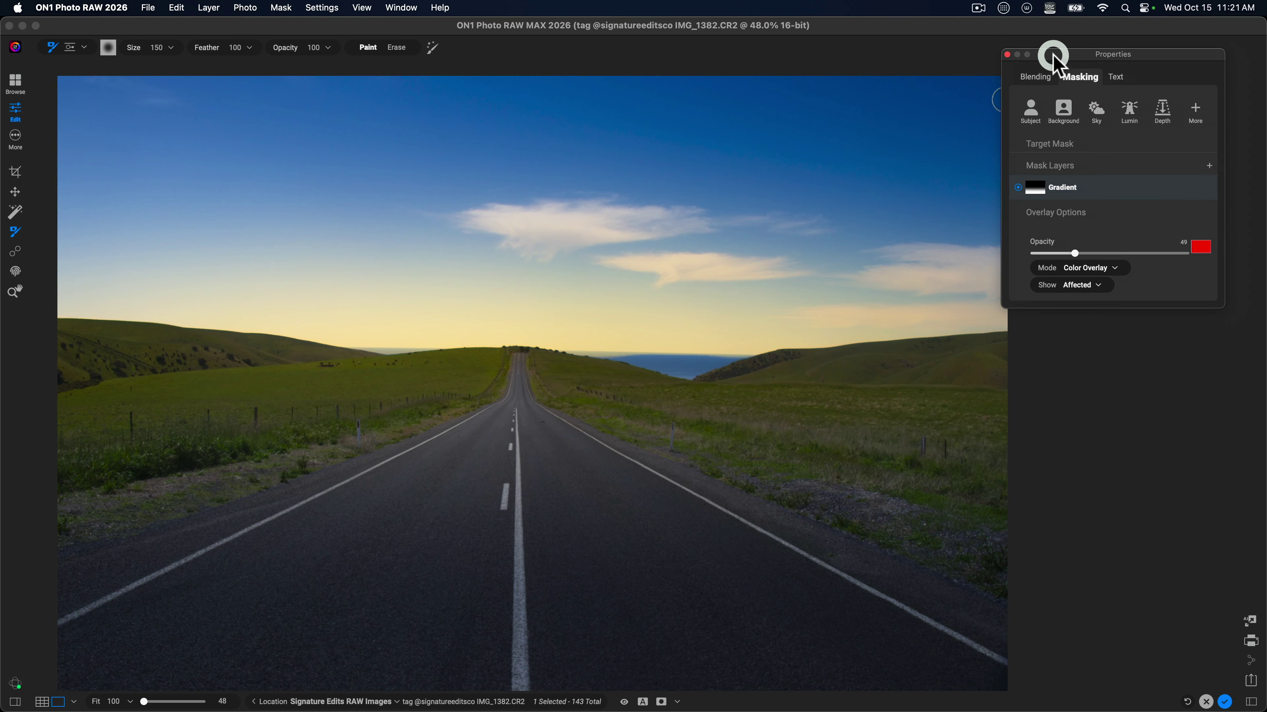
left_click(1007, 55)
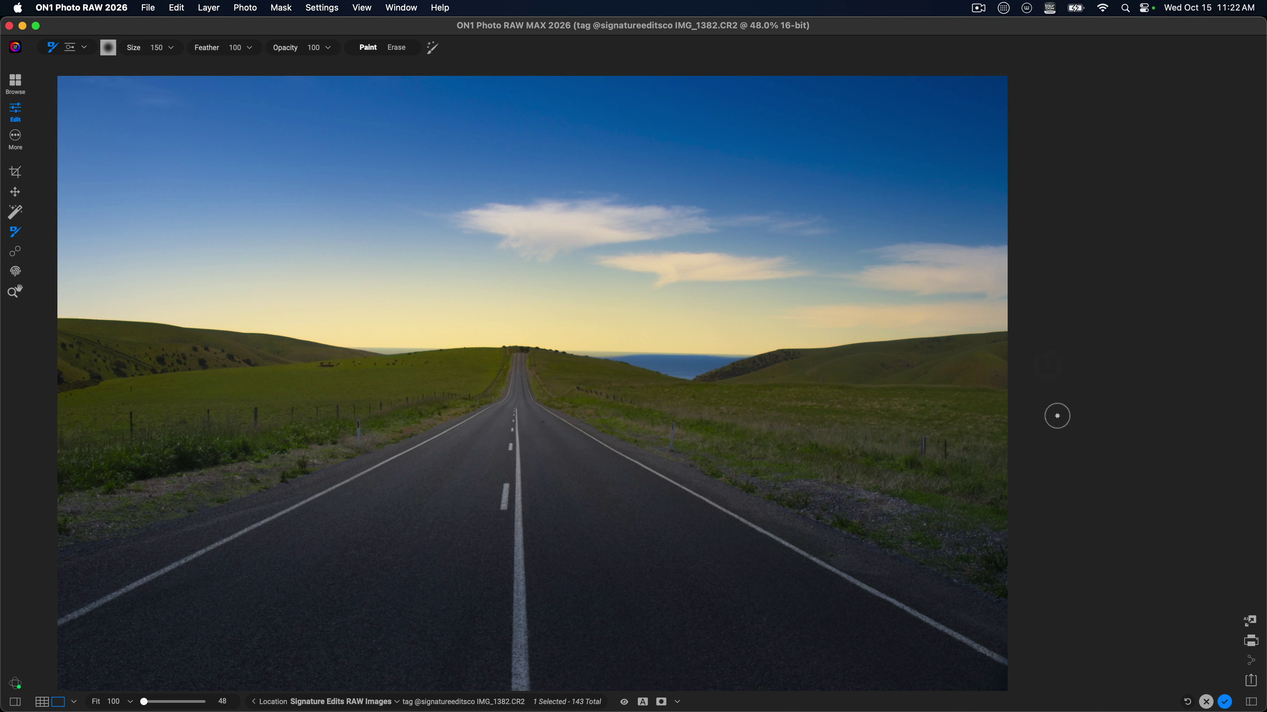
left_click(1252, 702)
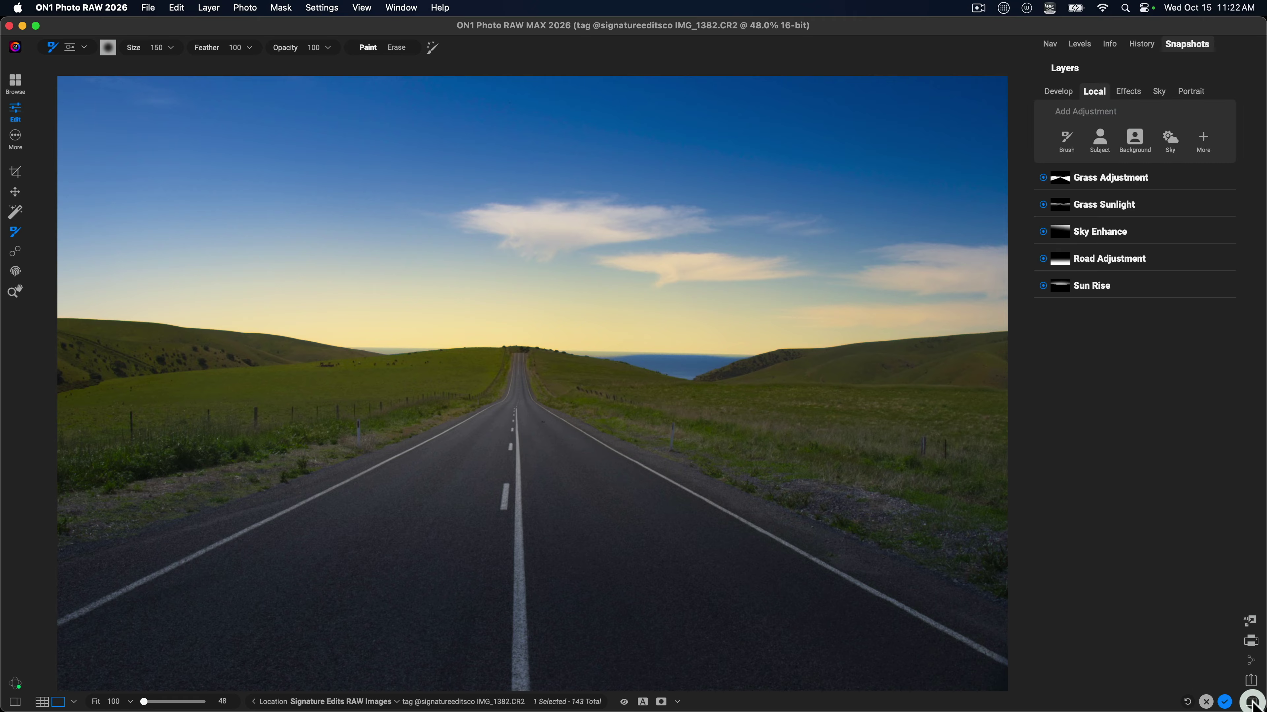
left_click(1063, 186)
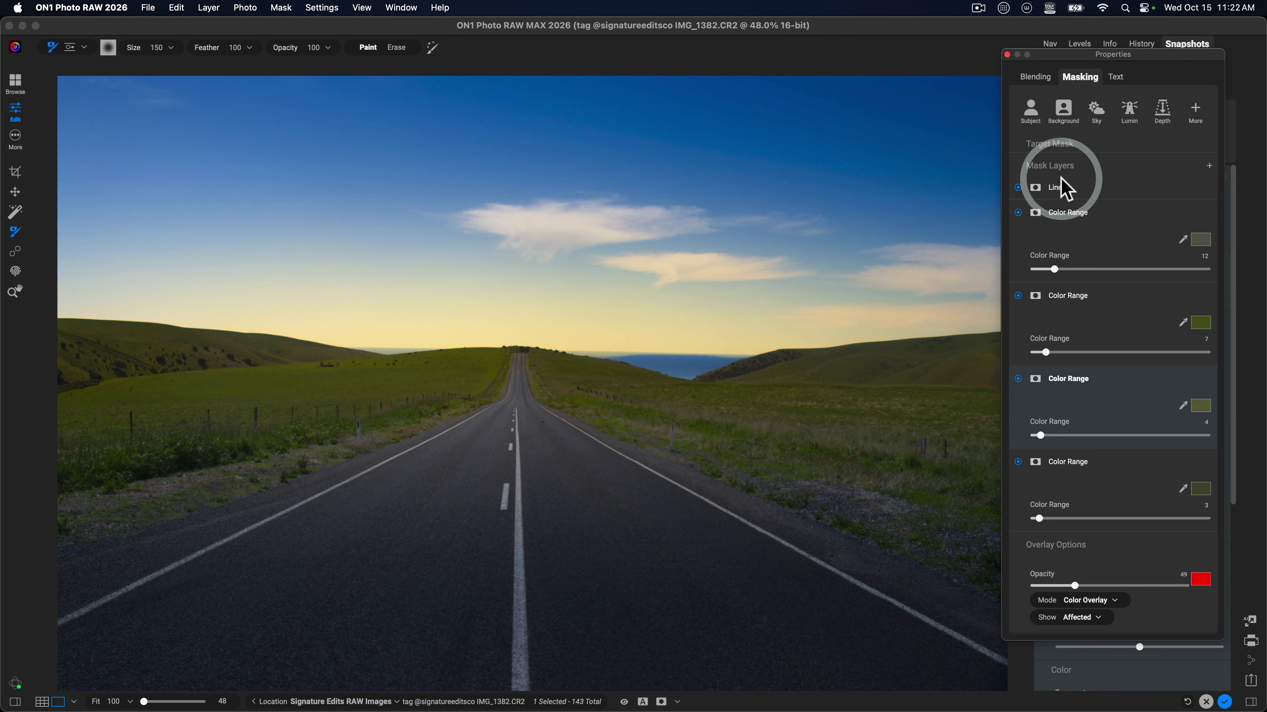
left_click_drag(1111, 50, 864, 50)
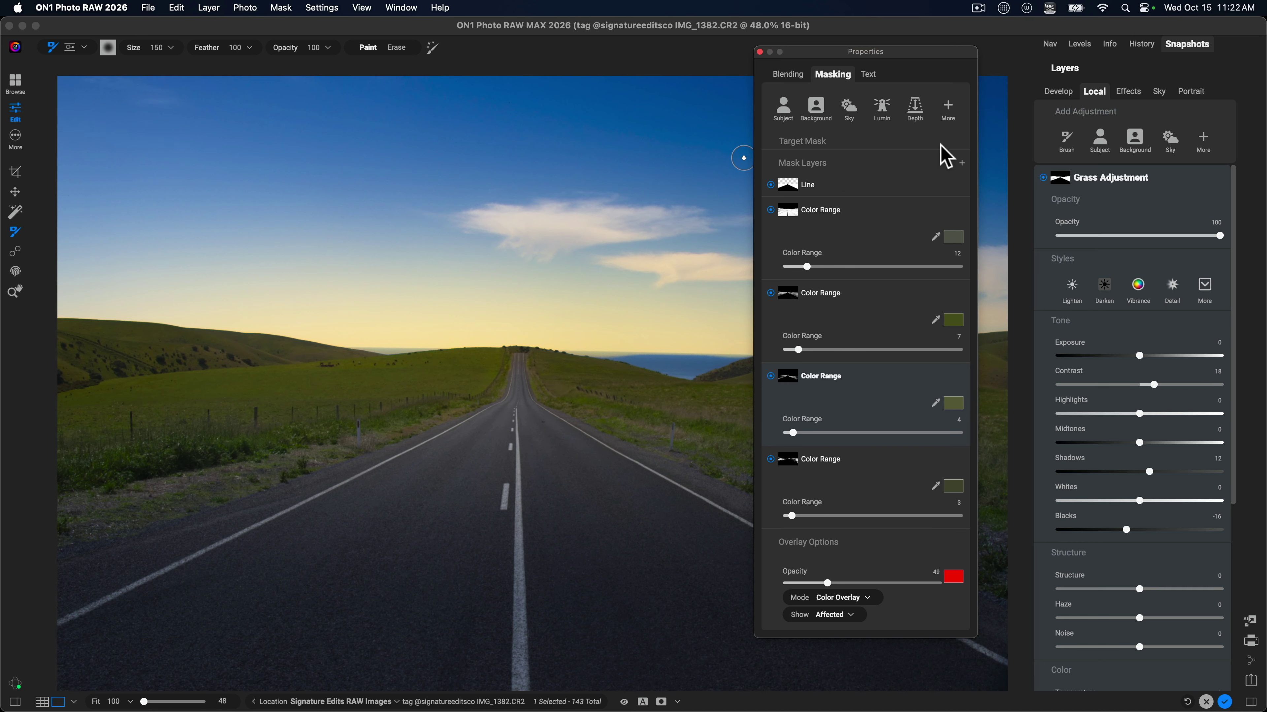
- Dock the floating Properties window into the side pane above Layers using Nest Right
left_click(401, 7)
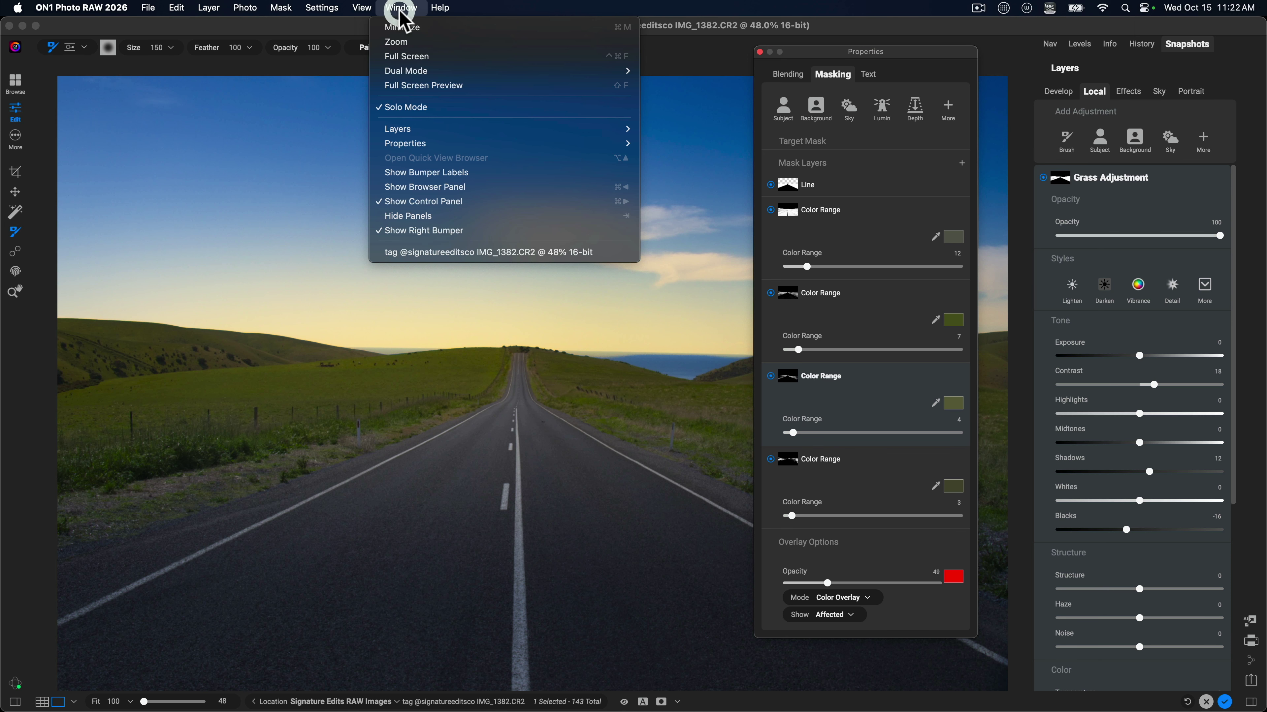
mouse_move(479, 145)
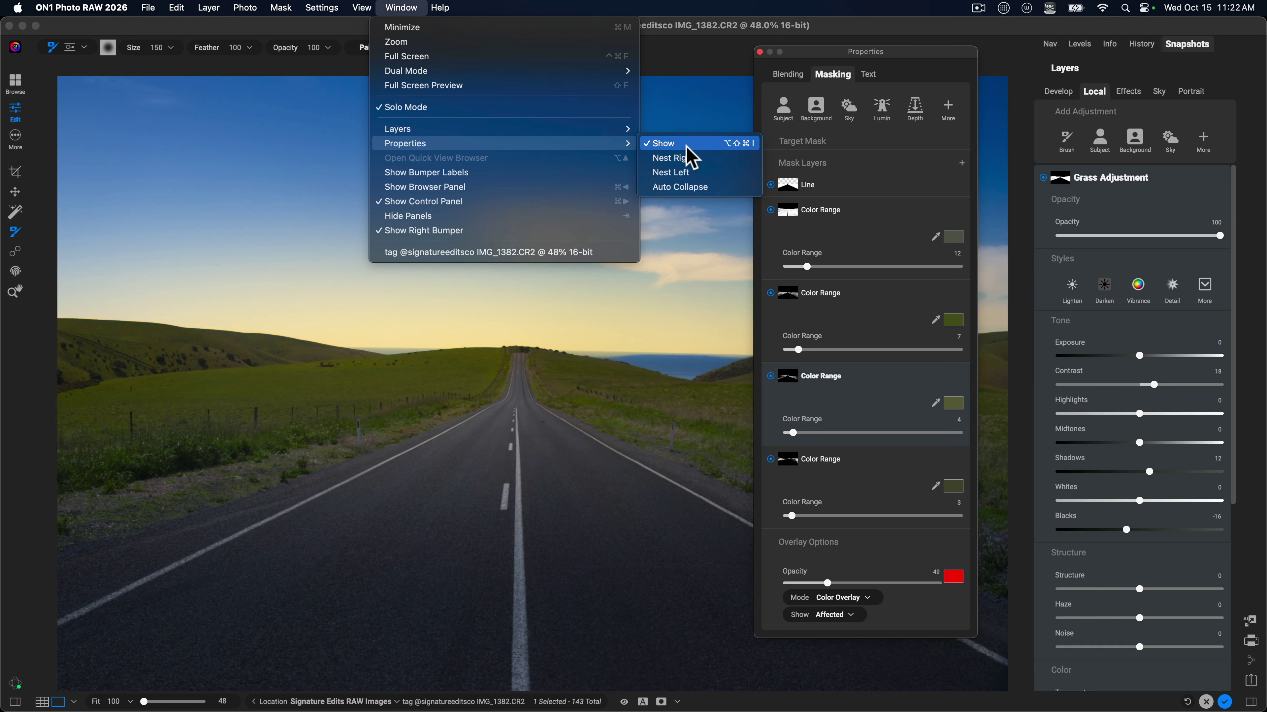
left_click(691, 158)
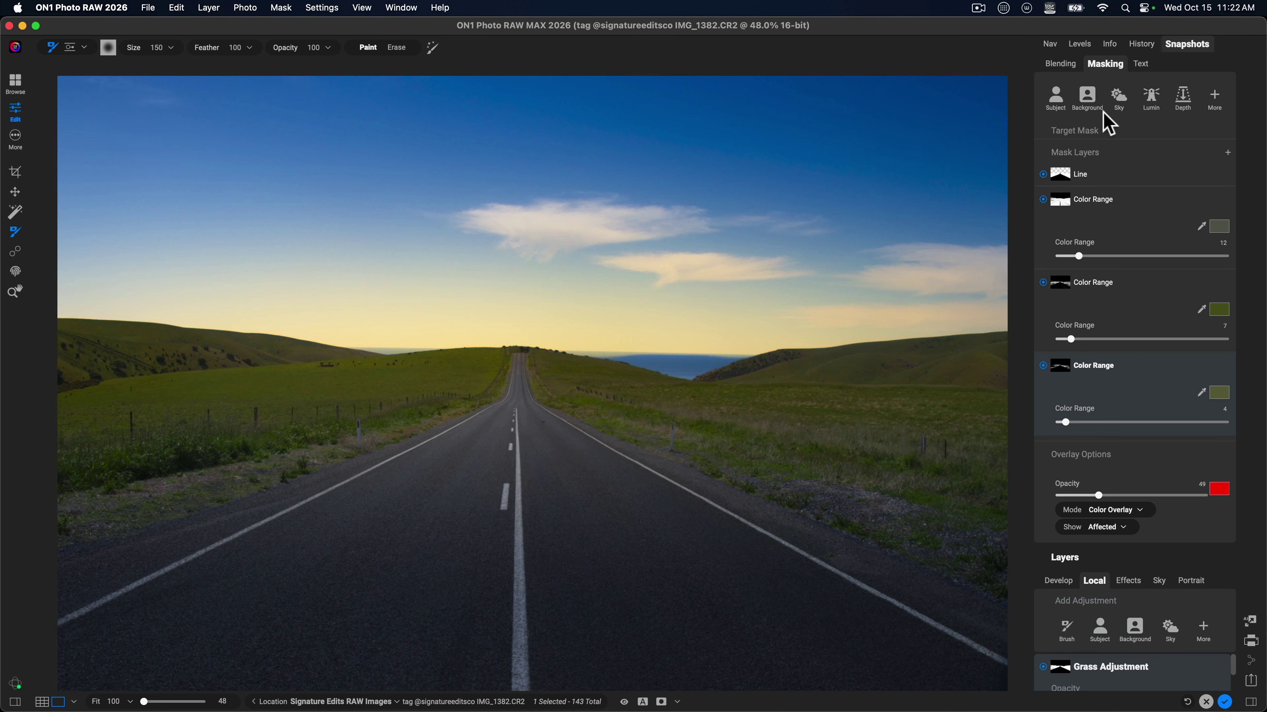
- Collapse the Masking section and the Grass Adjustment controls, and expand the Layers pane to show the photo layer
left_click(1105, 63)
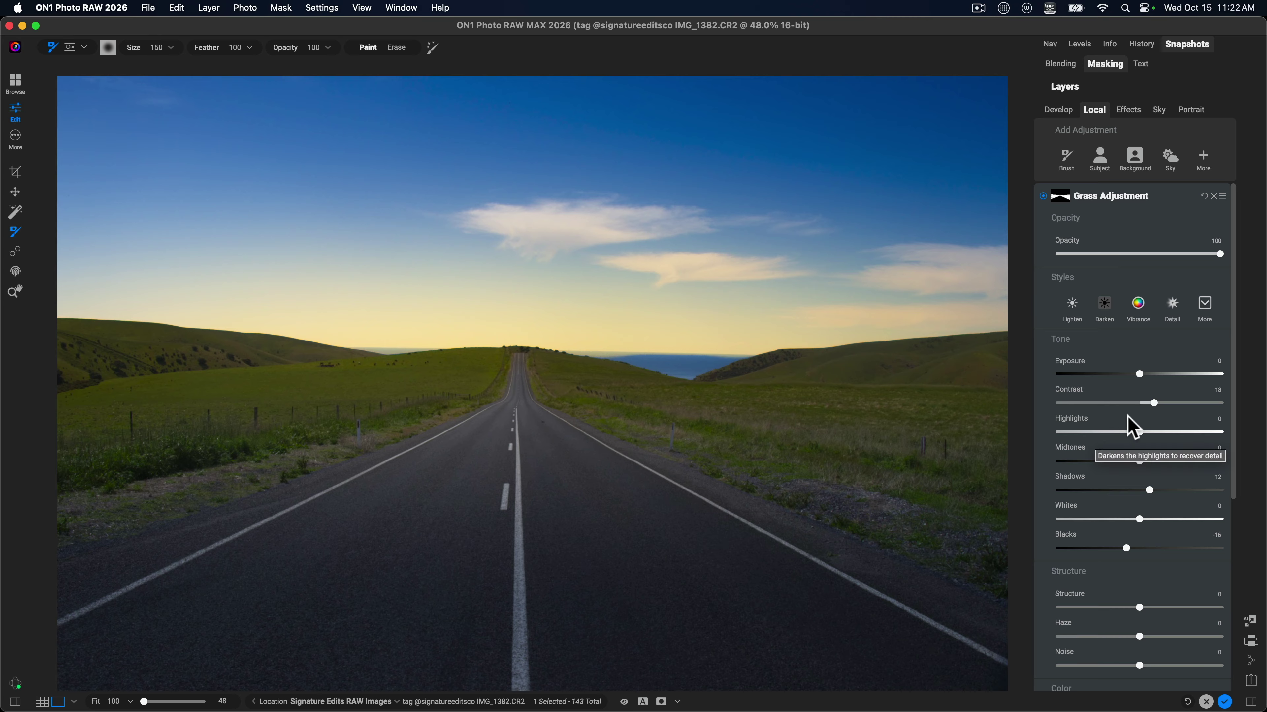
left_click(1064, 87)
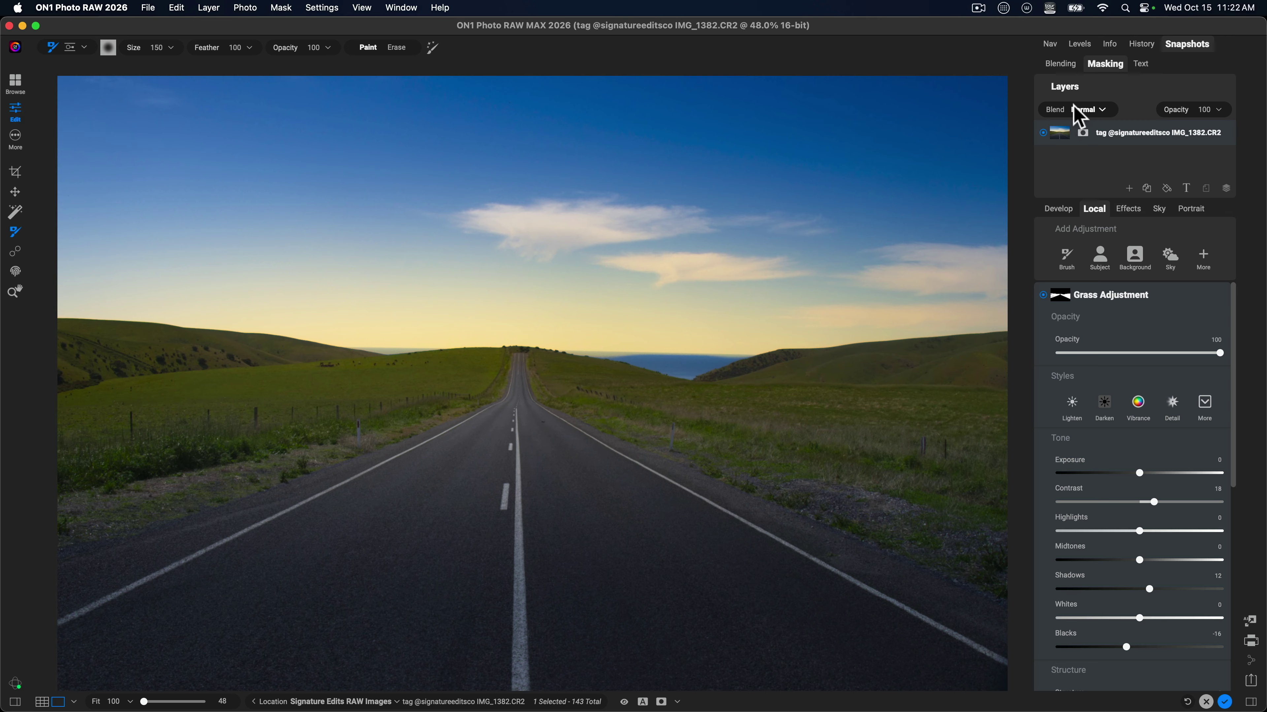
left_click(1127, 298)
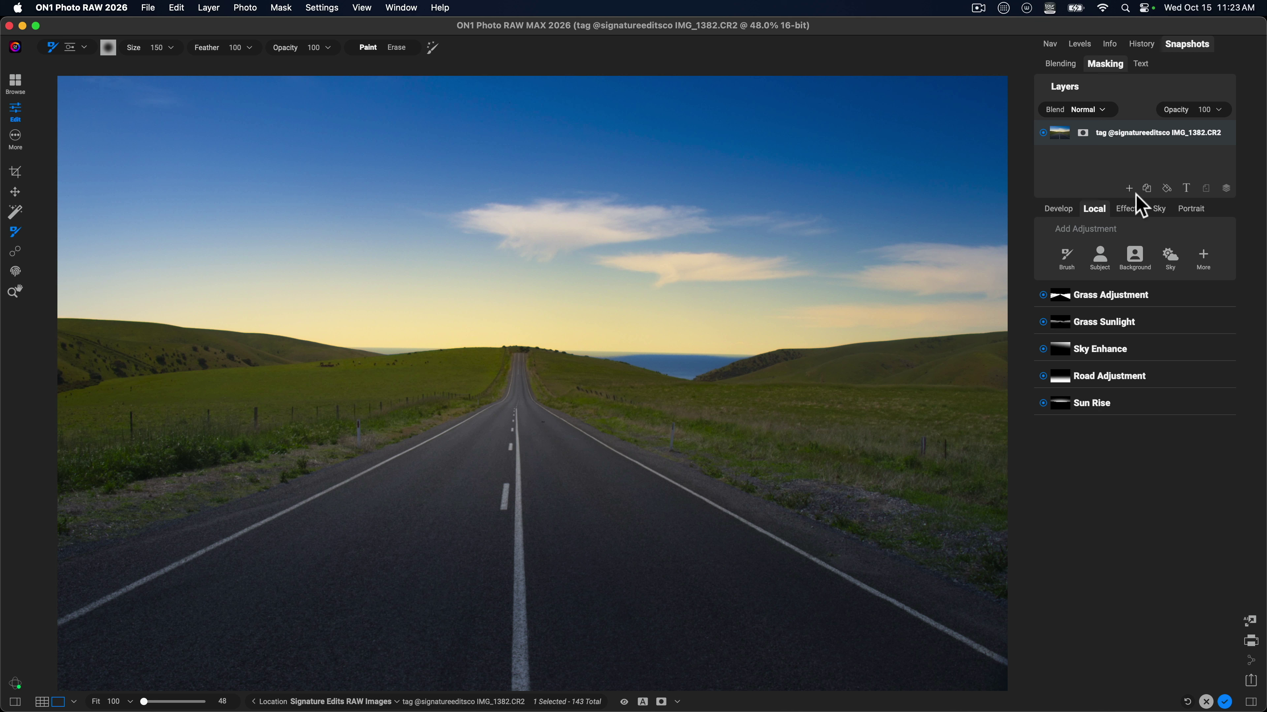
- Duplicate the road photo layer and delete the copy
left_click(1147, 190)
mouse_move(1083, 157)
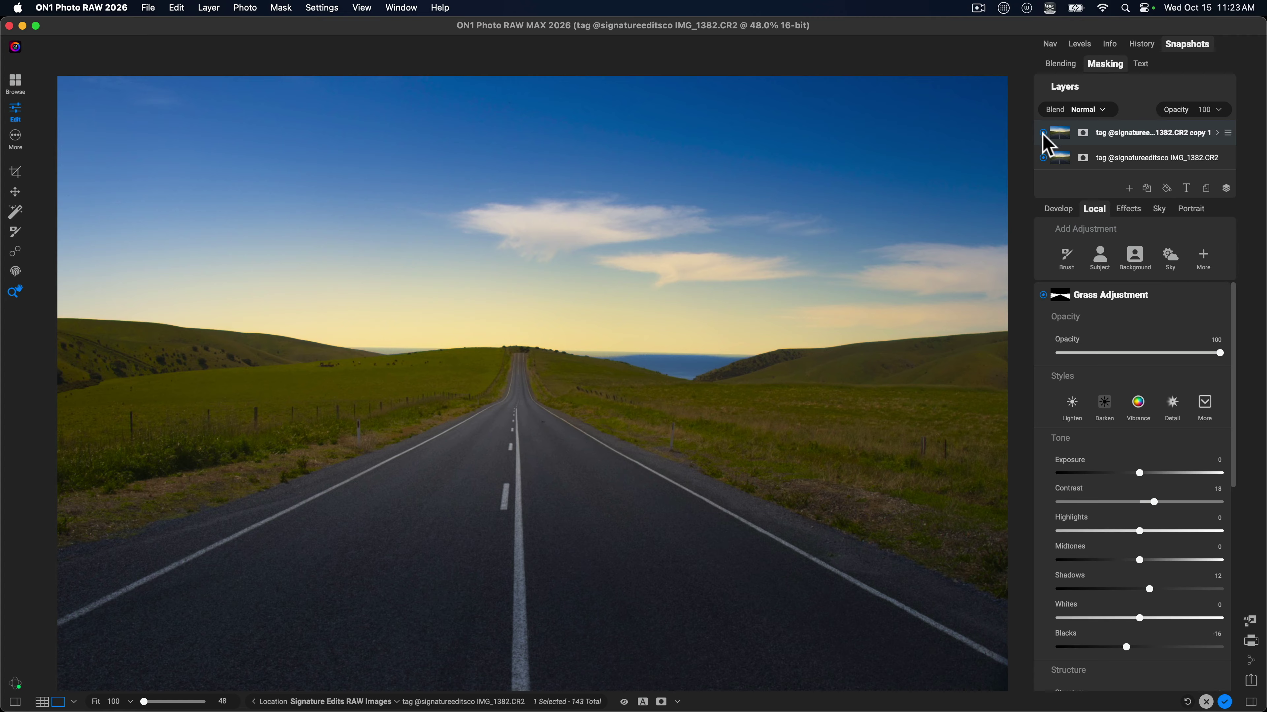
left_click(1223, 132)
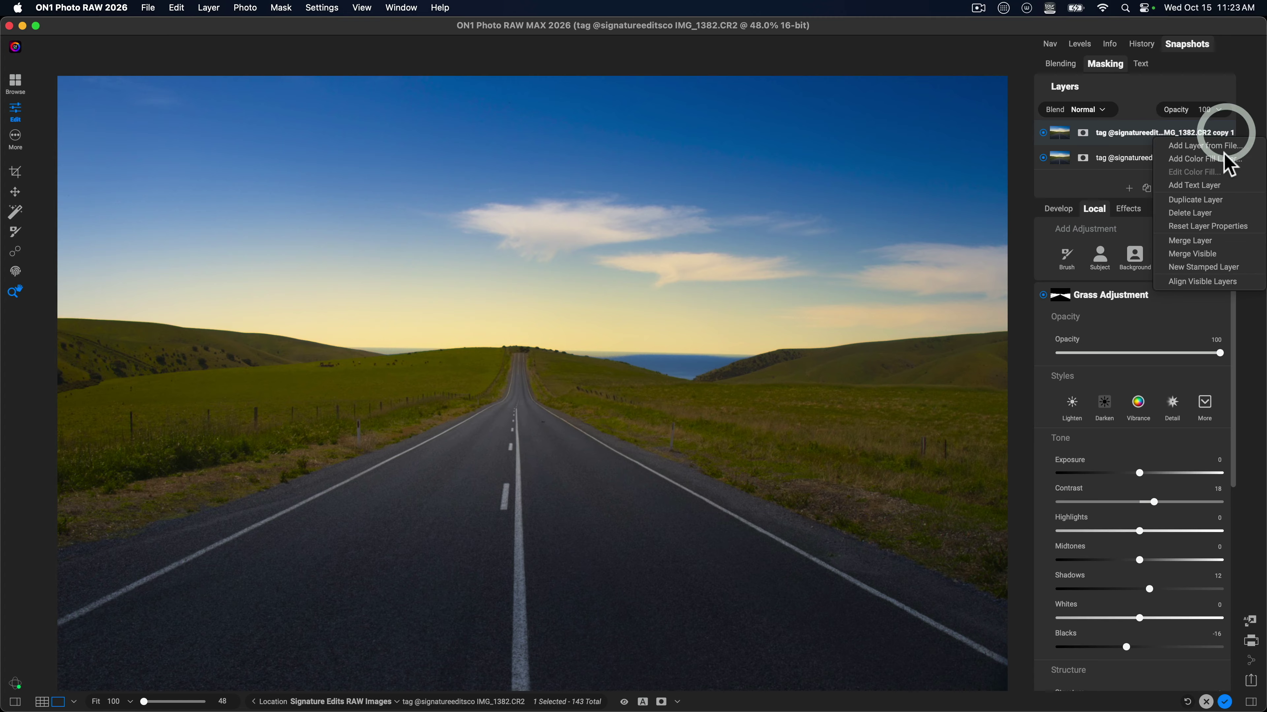
left_click(1197, 213)
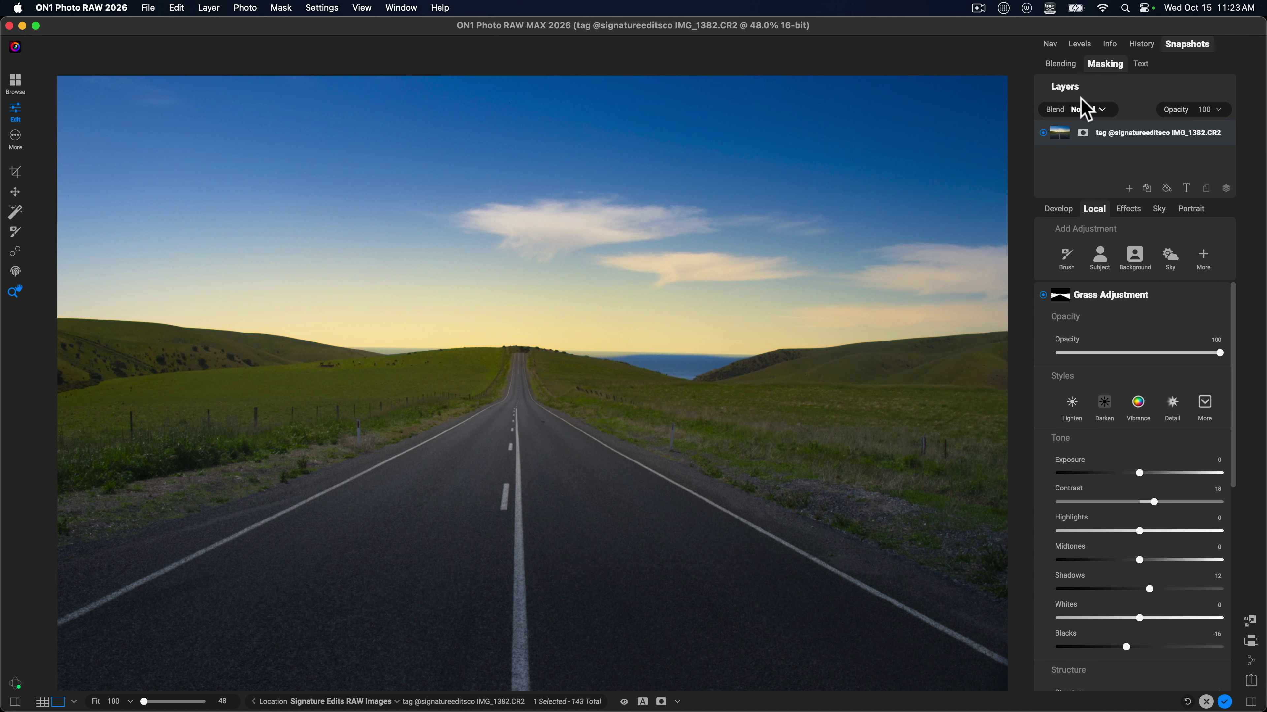
- Expand Masking, collapse its Overlay Options and Grass Adjustment's Mask Layers, and collapse the Layers pane
left_click(1106, 67)
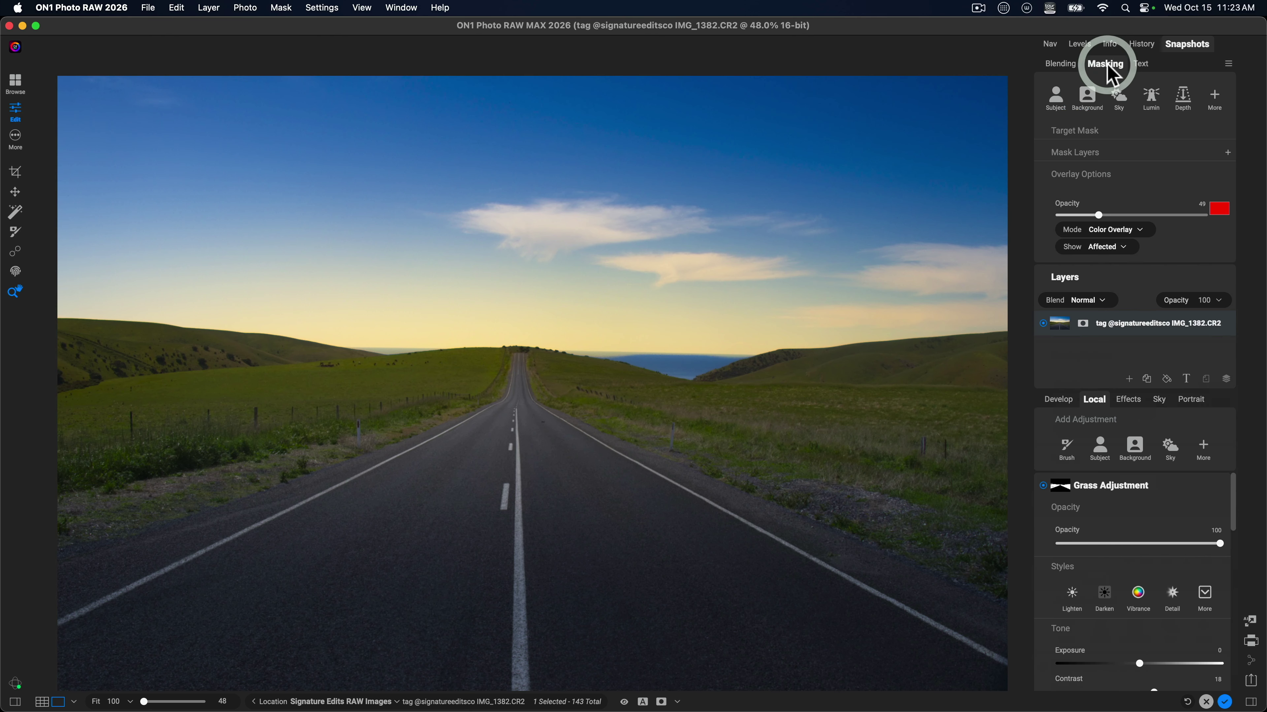
left_click(1077, 175)
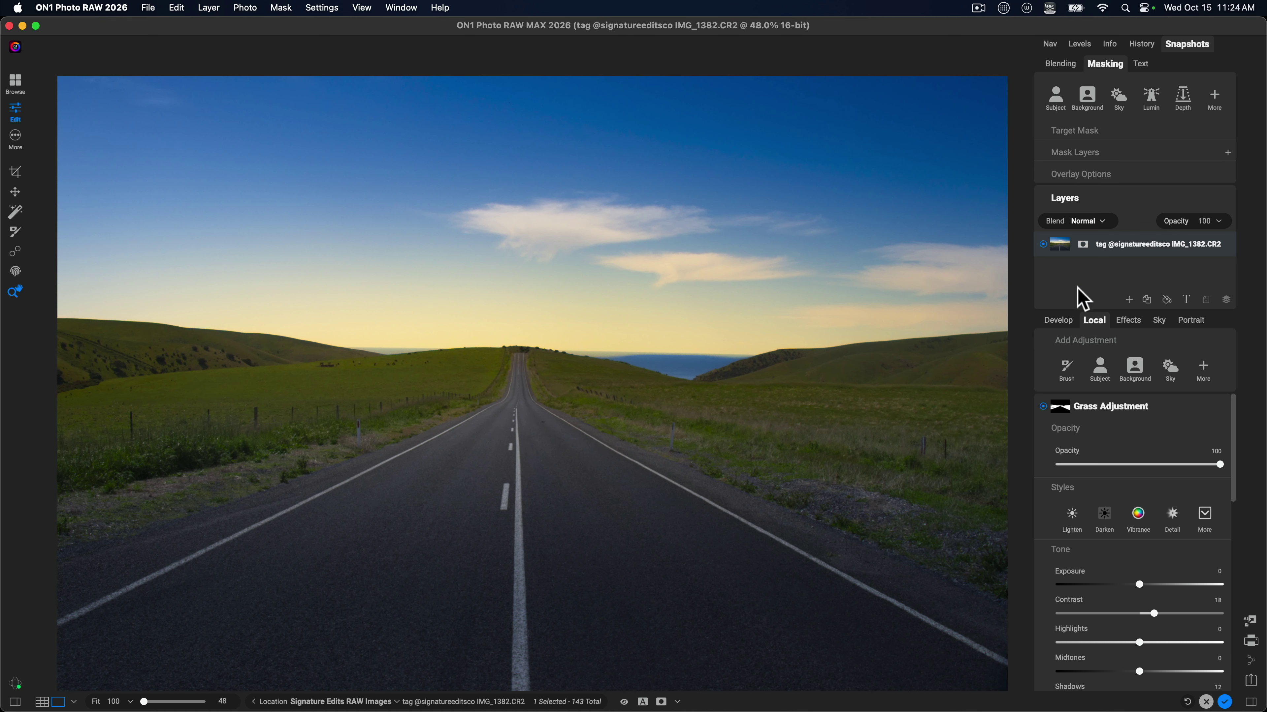
mouse_move(1059, 405)
left_click(1059, 406)
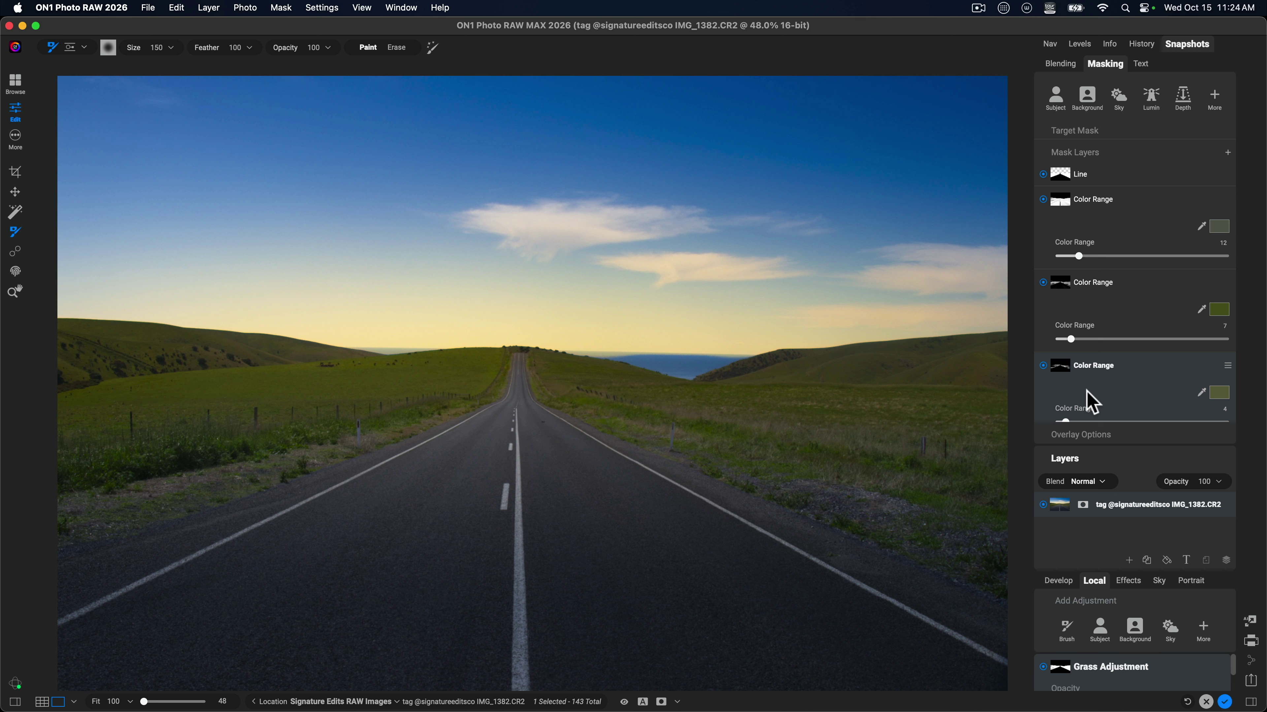
left_click(1085, 153)
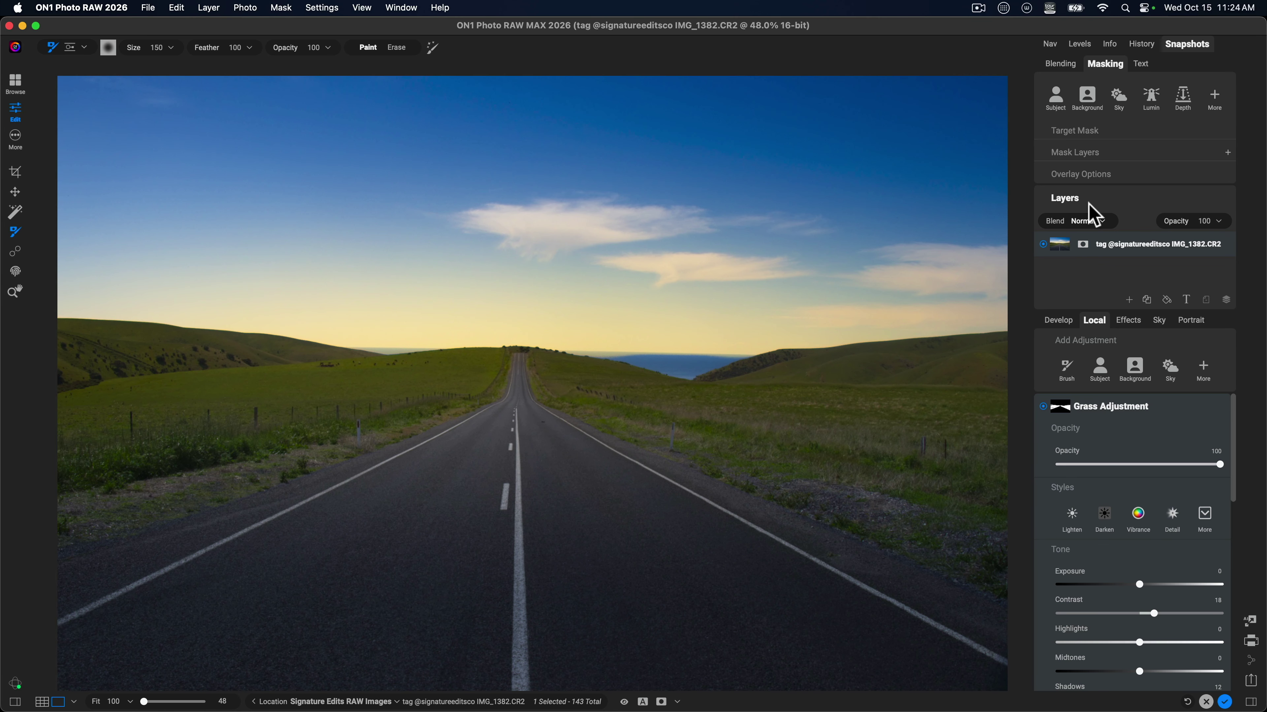
left_click(1069, 200)
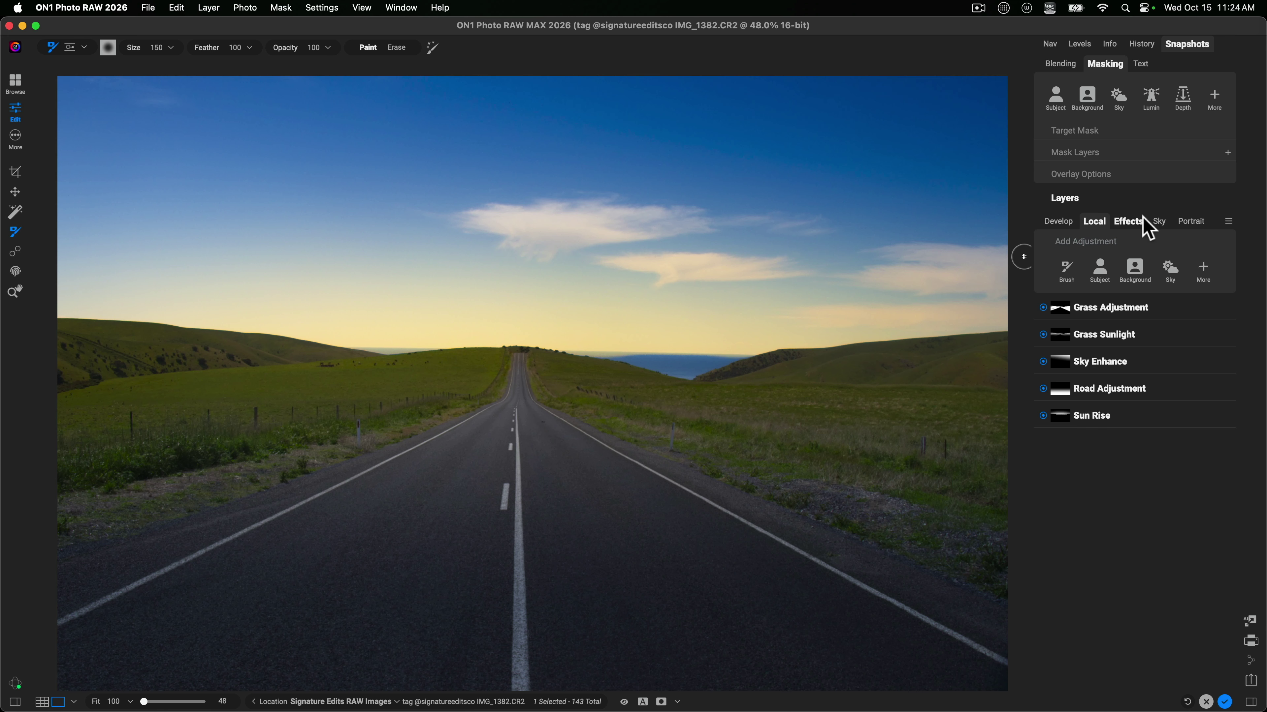
- Load the ON1 Recommends filter set in Effects and collapse the Vignette filter to examine the filter list
left_click(1130, 224)
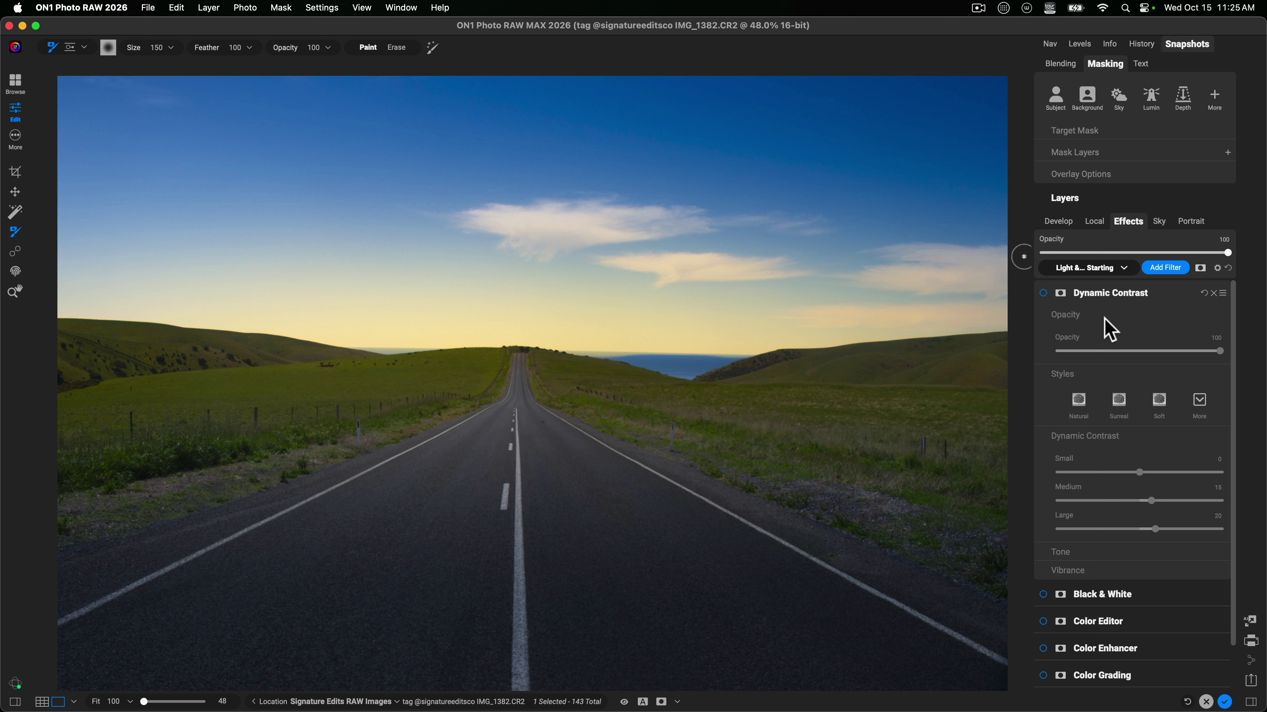
left_click(1124, 267)
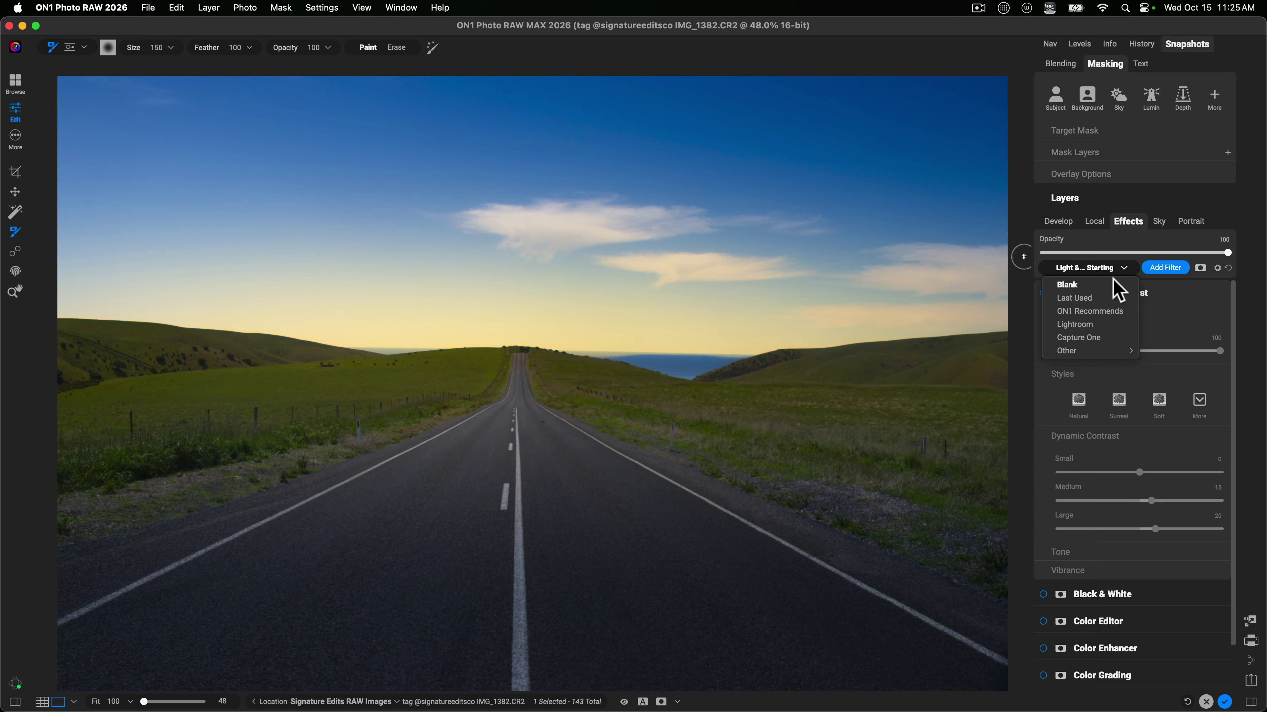
left_click(1104, 311)
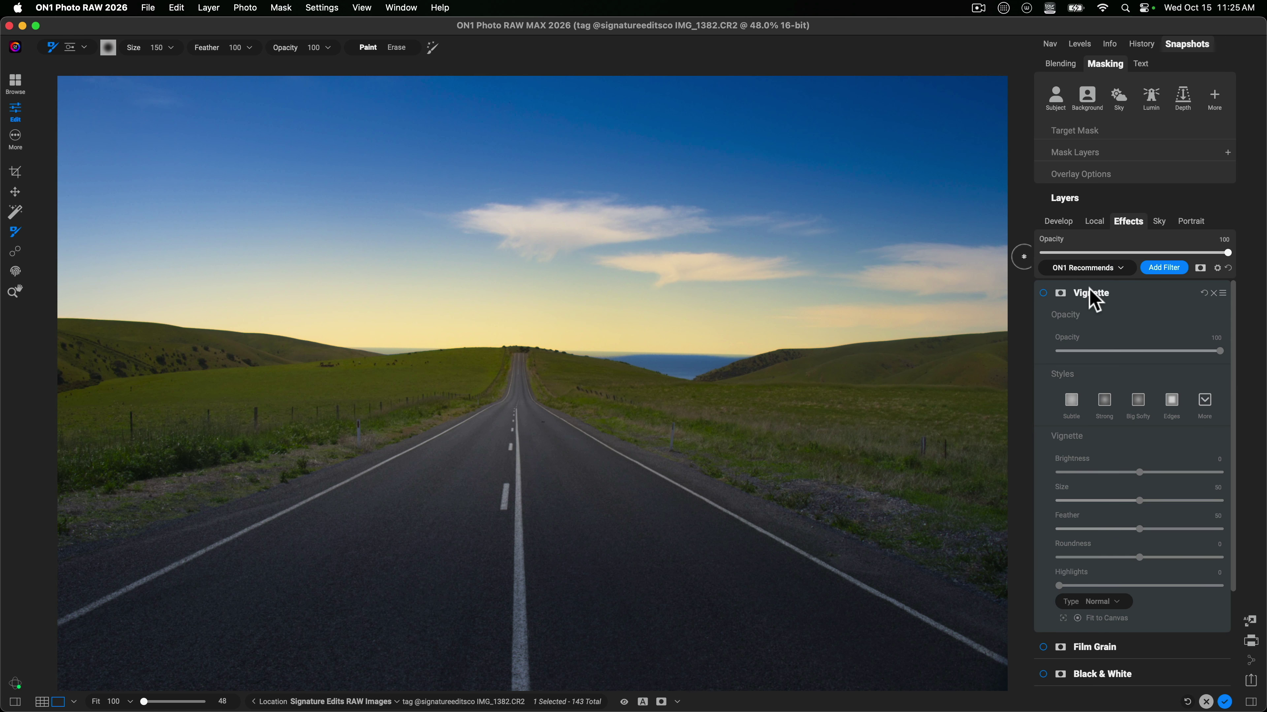
left_click(1131, 297)
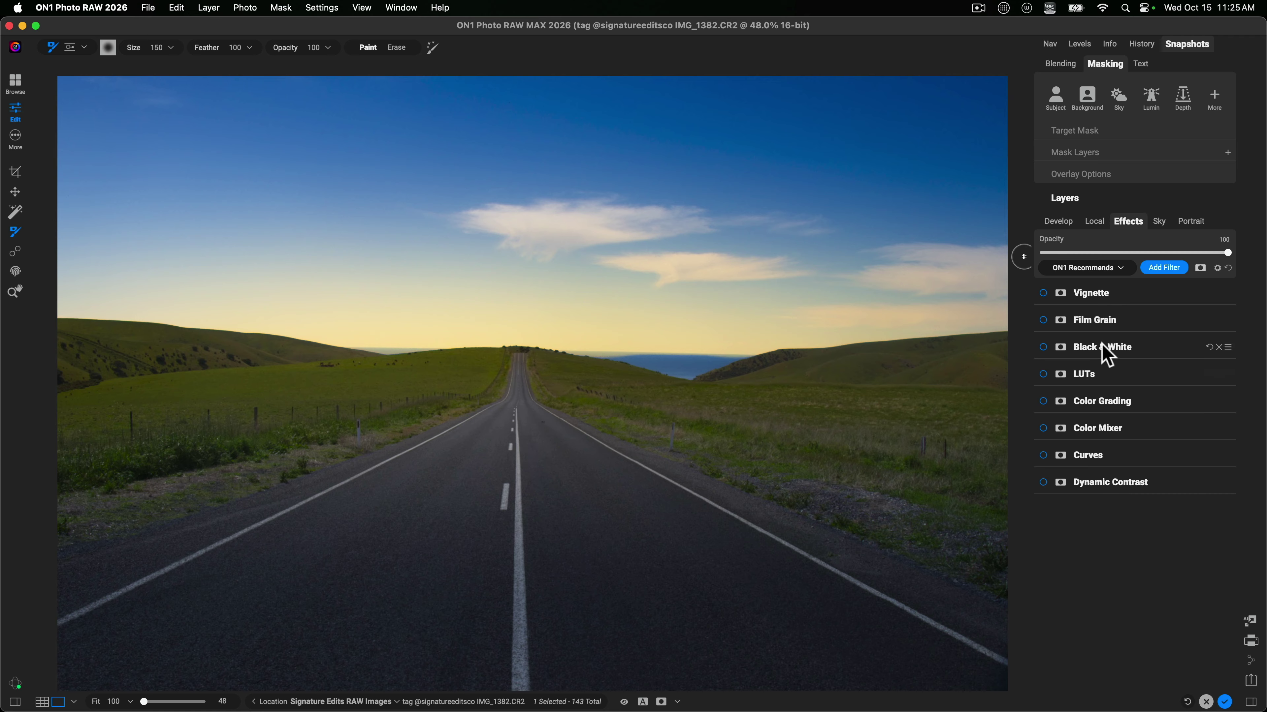
- Switch the Effects filter set to Lightroom and collapse the Curves filter to examine the filter list
left_click(1120, 268)
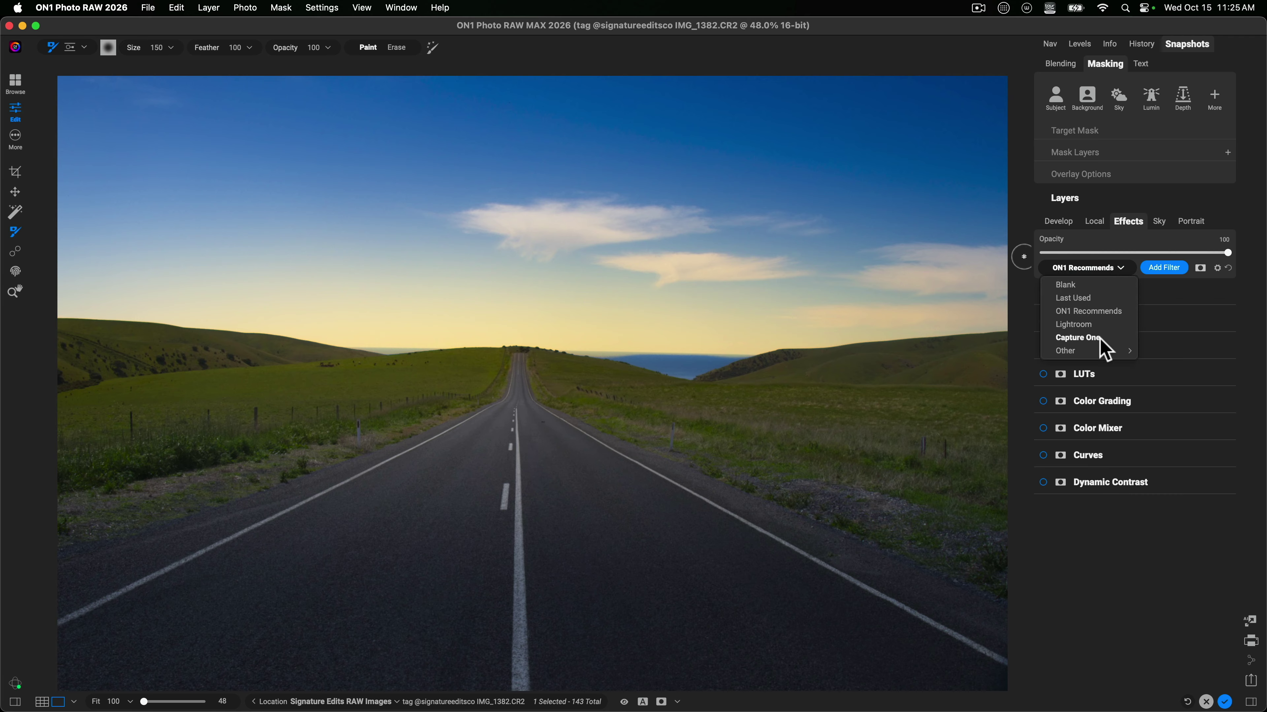
left_click(1082, 324)
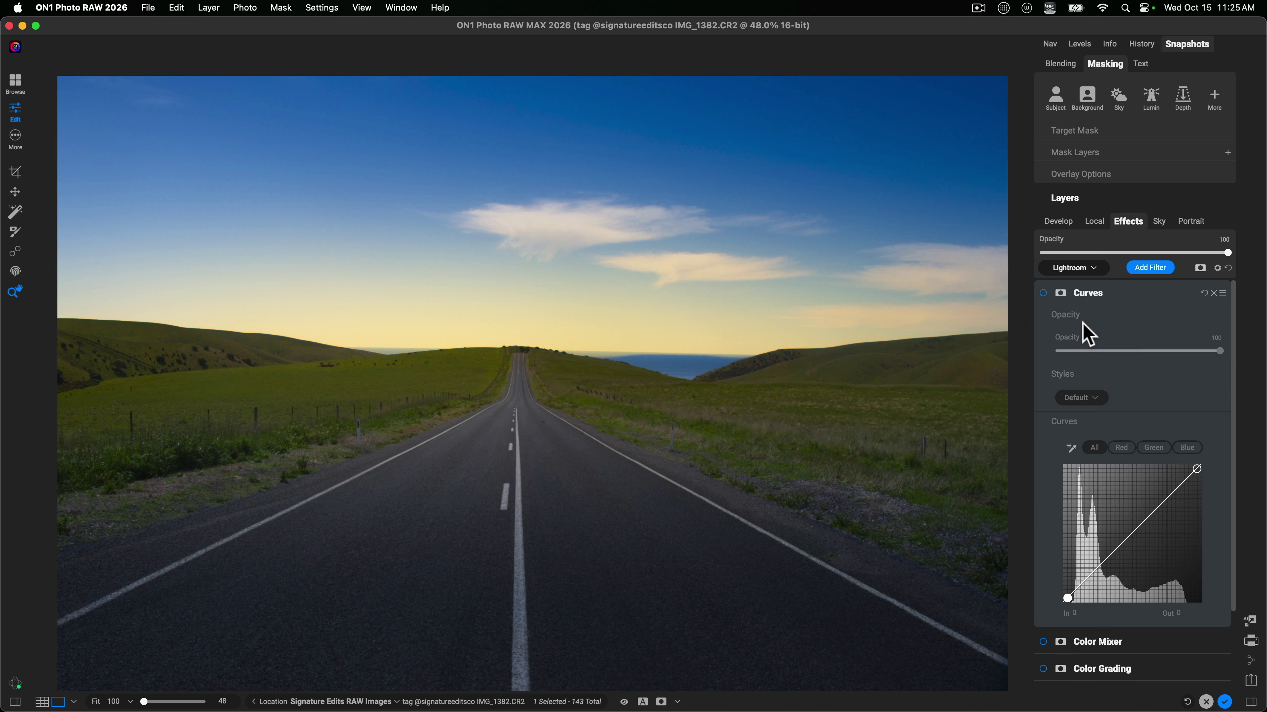
left_click(1111, 298)
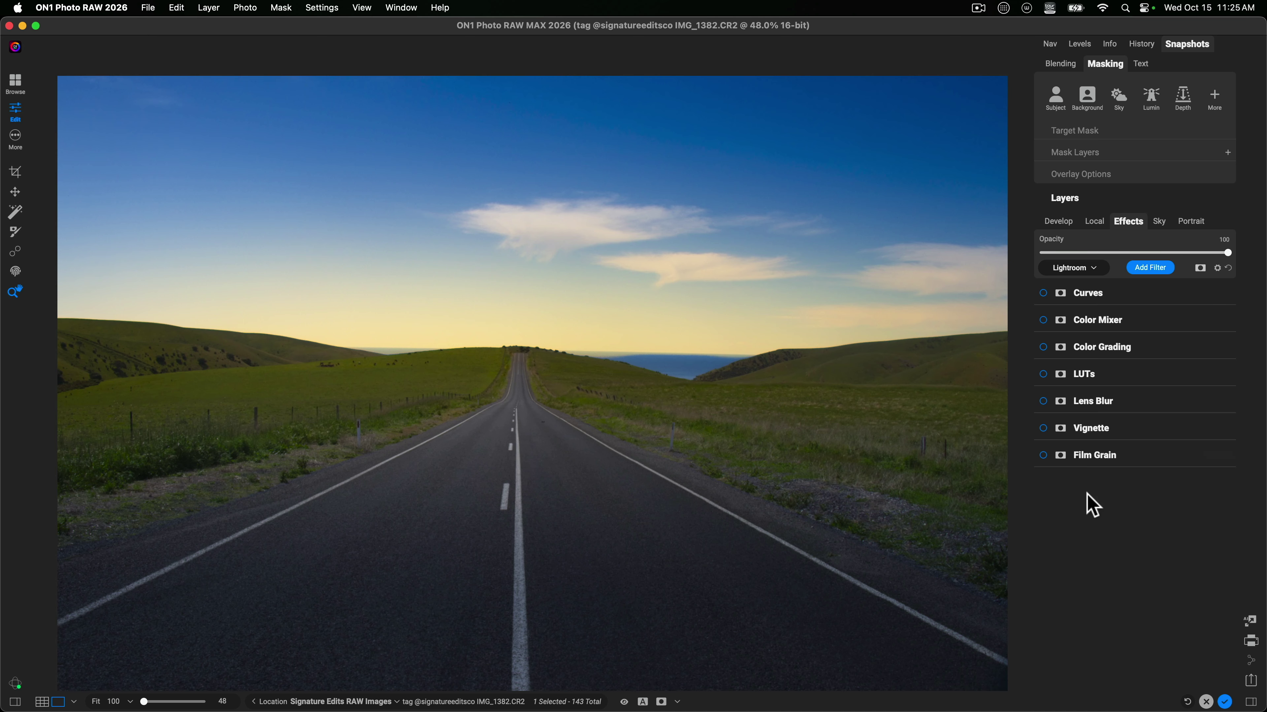
- Load the custom Light & Color Starting filter set from FWP Workspaces and collapse the Curves filter
left_click(1092, 267)
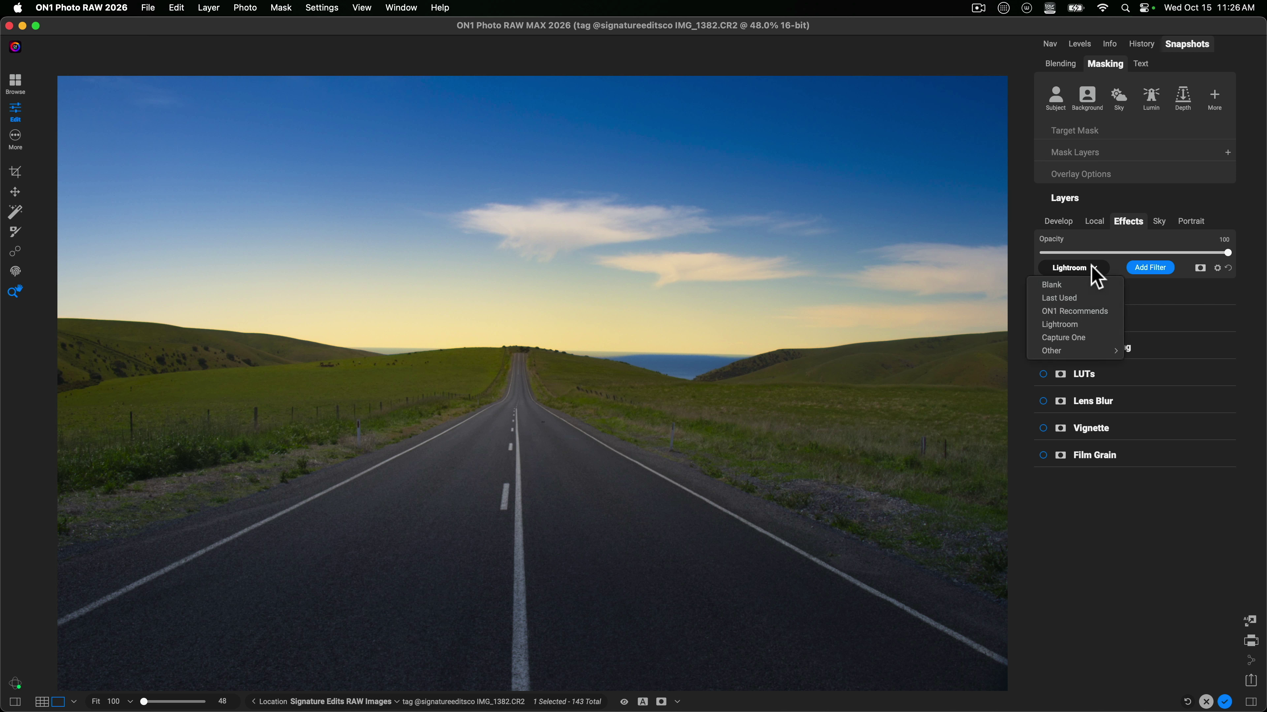
mouse_move(1087, 351)
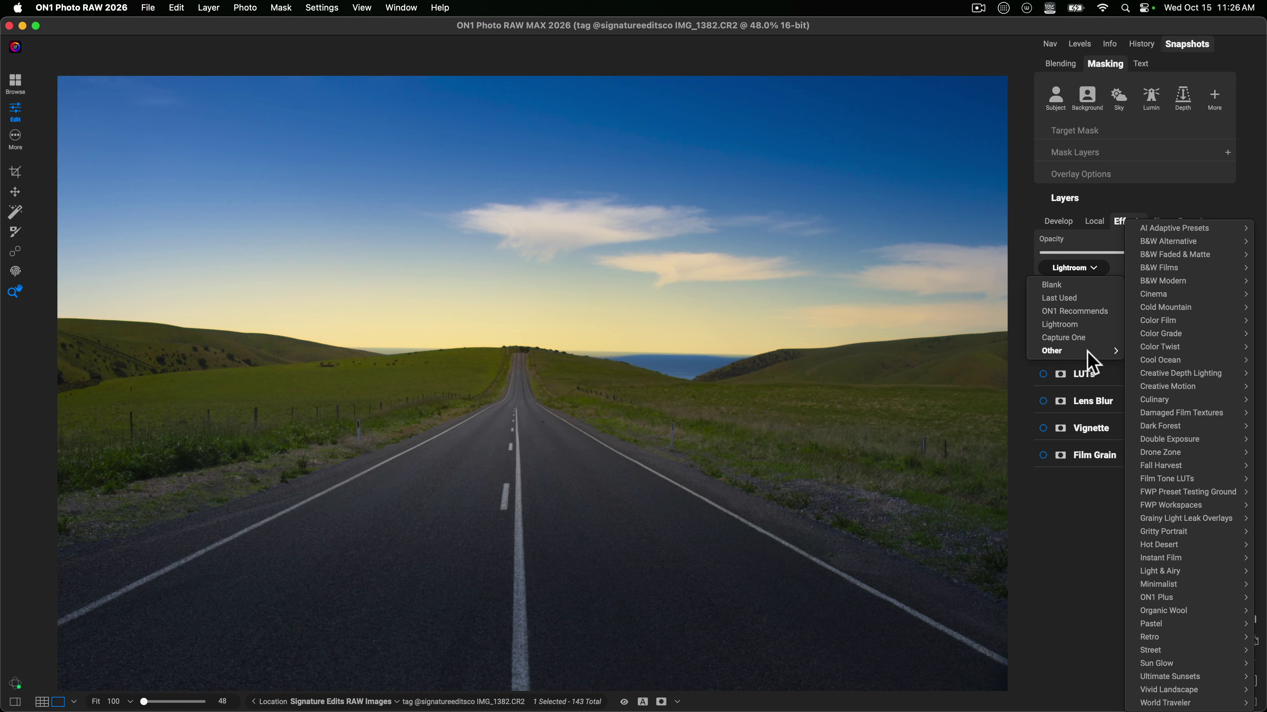
mouse_move(1207, 497)
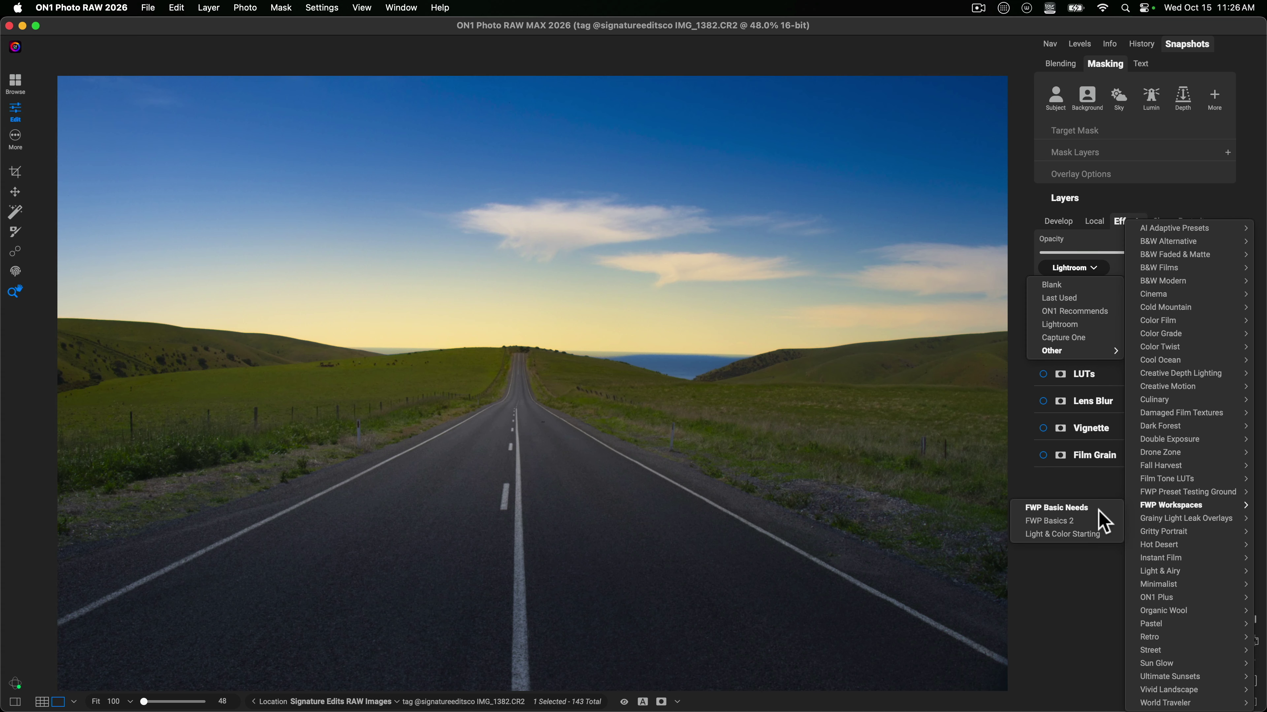
left_click(1089, 533)
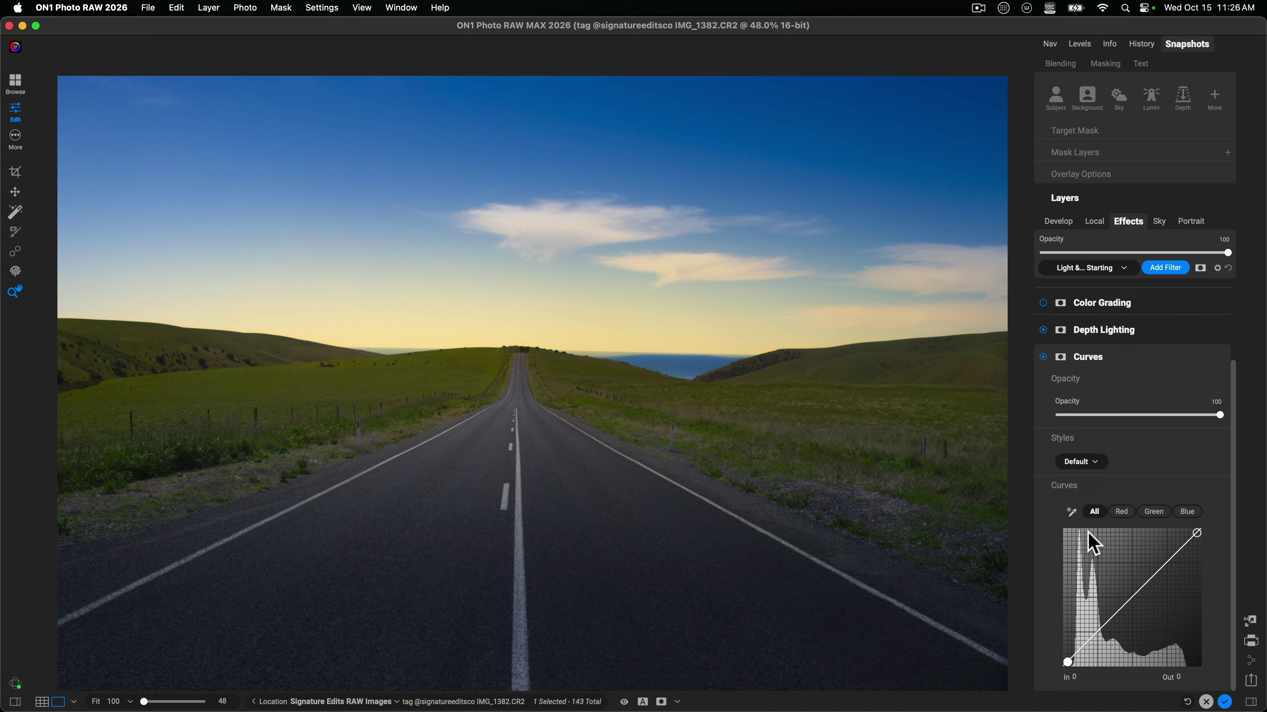
left_click(1131, 354)
left_click(1131, 354)
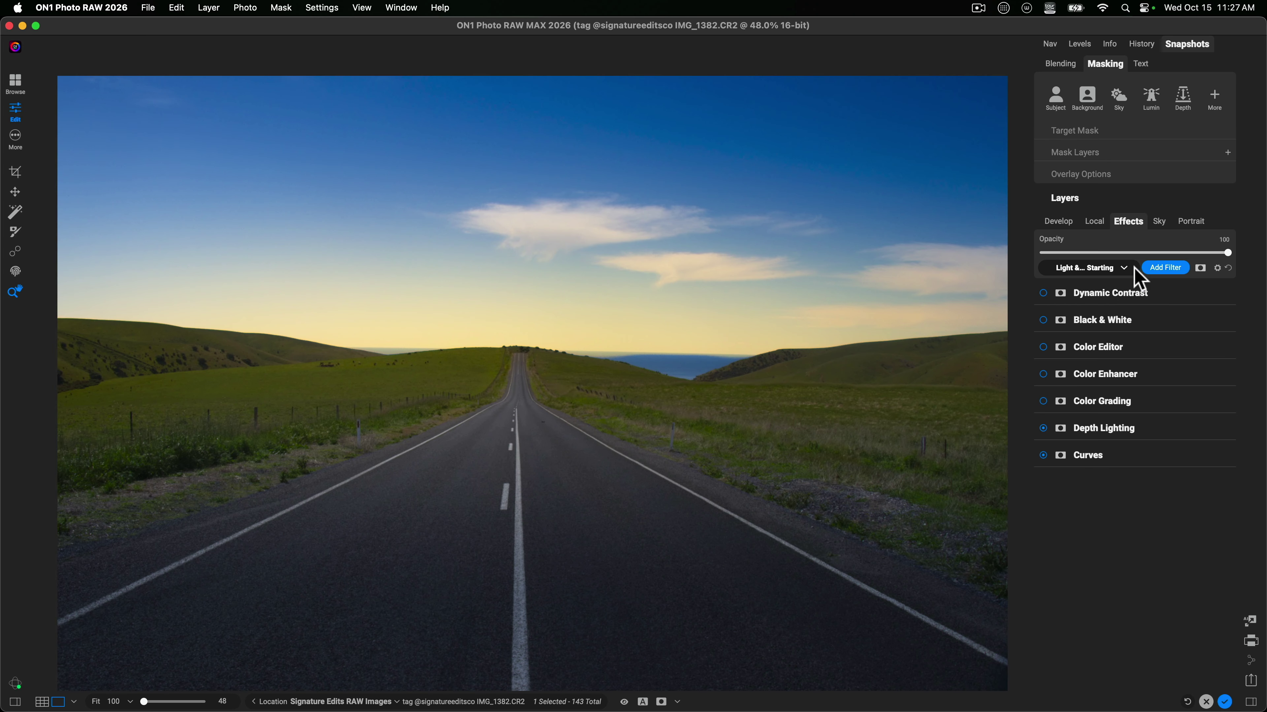
- Expand Tone & Color in Develop and examine the tone Mode options, picking Positive
left_click(1056, 220)
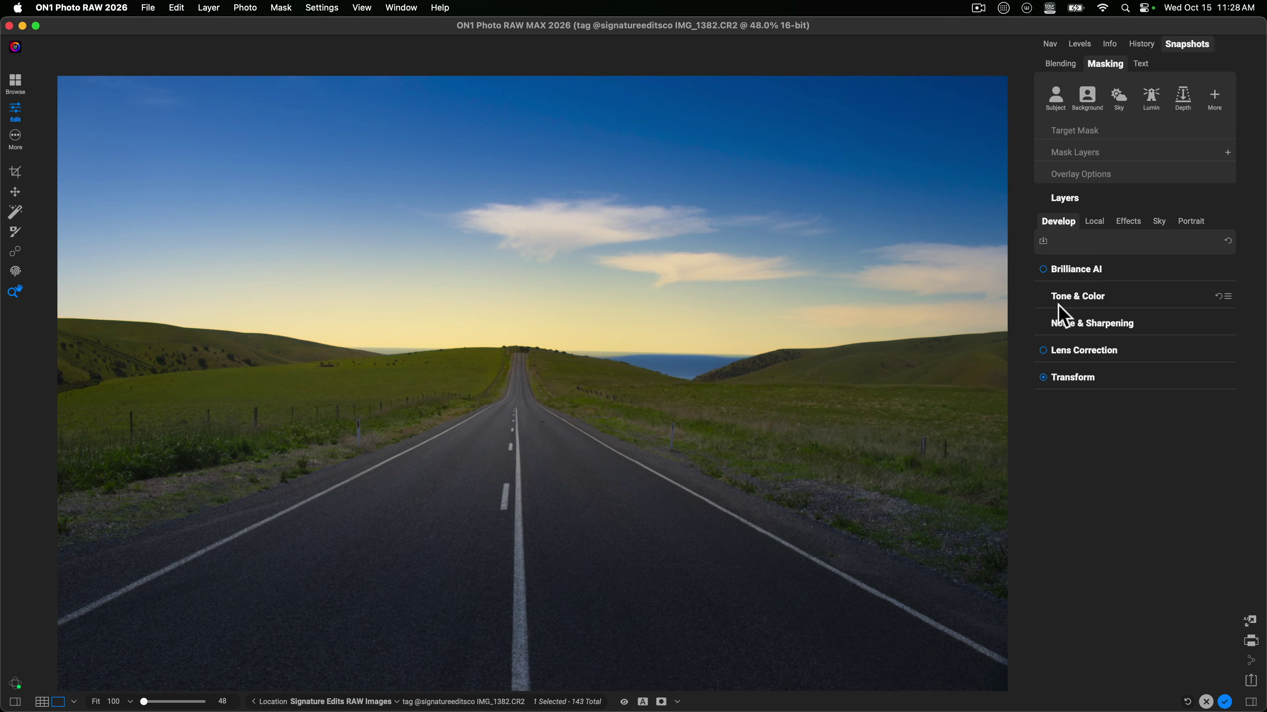
left_click(1076, 300)
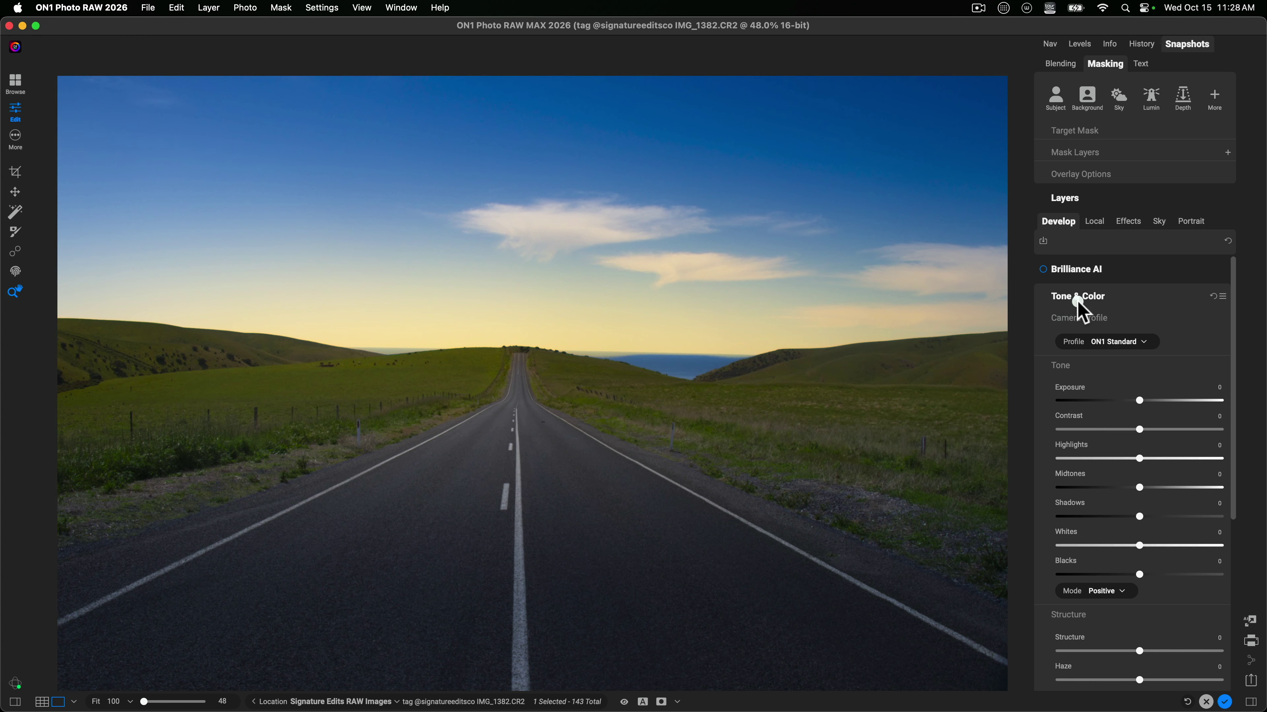
scroll(1156, 314, "down", 3)
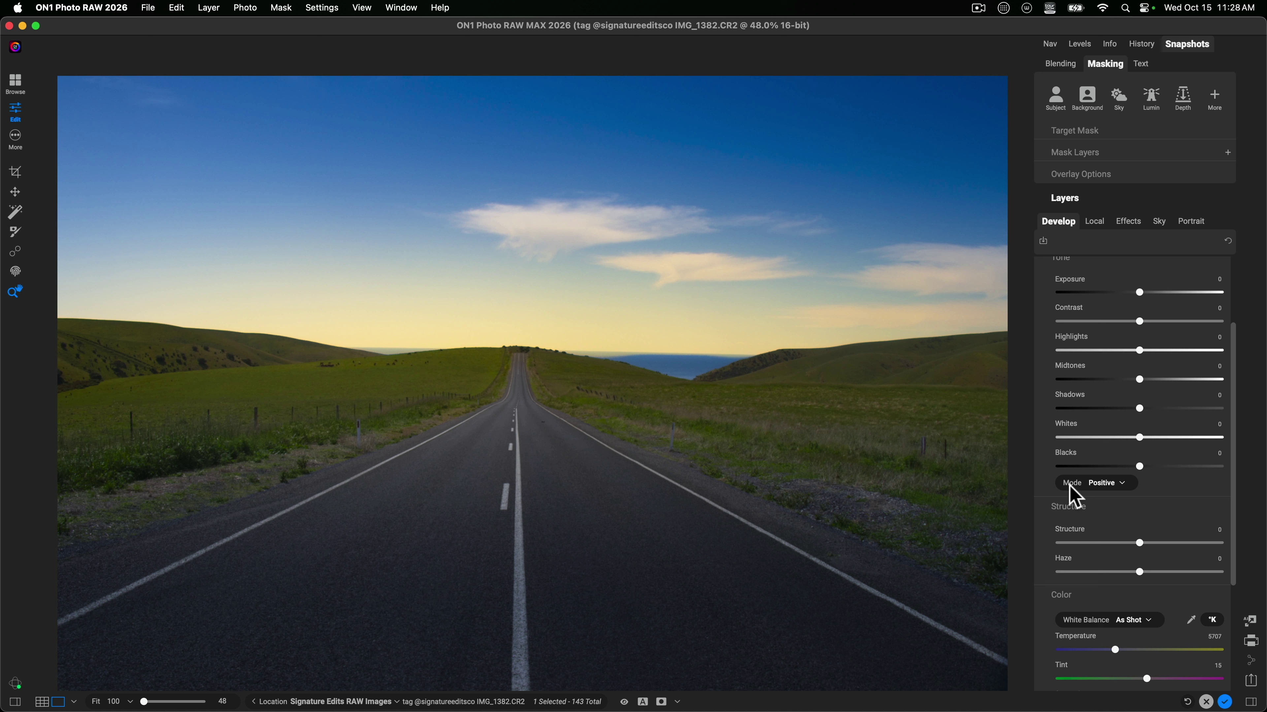
left_click(1119, 491)
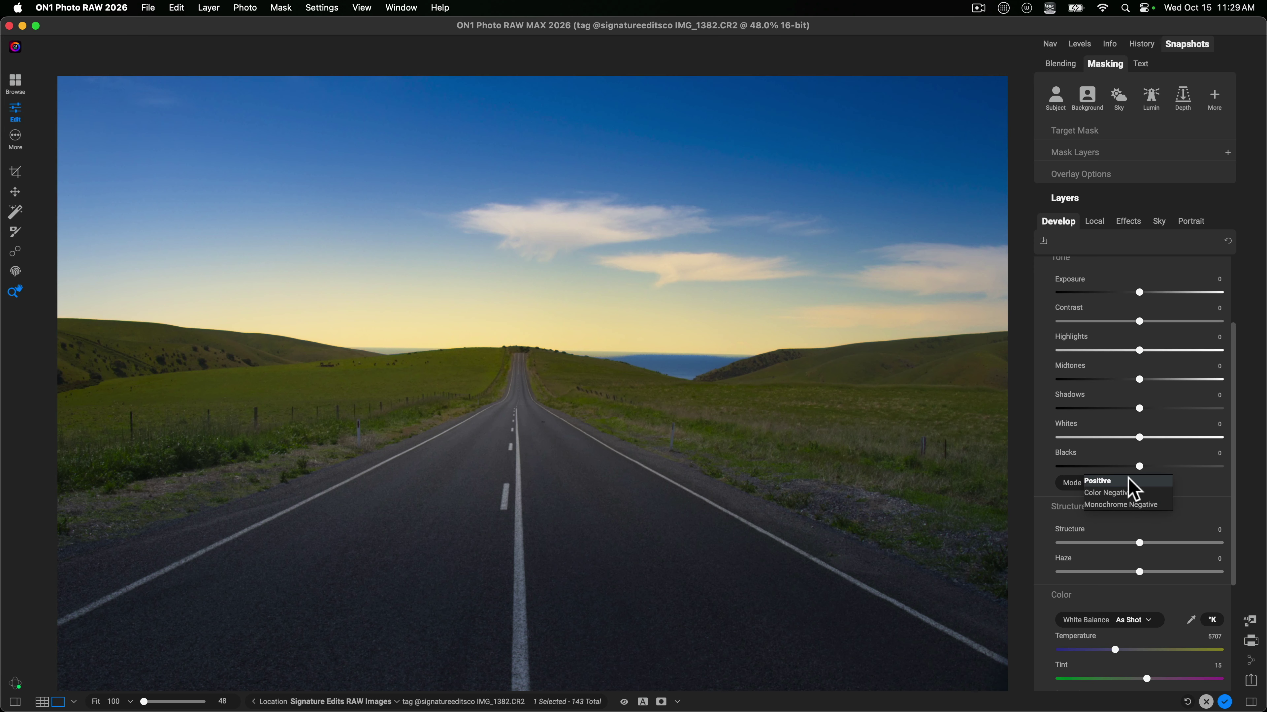
left_click(1128, 480)
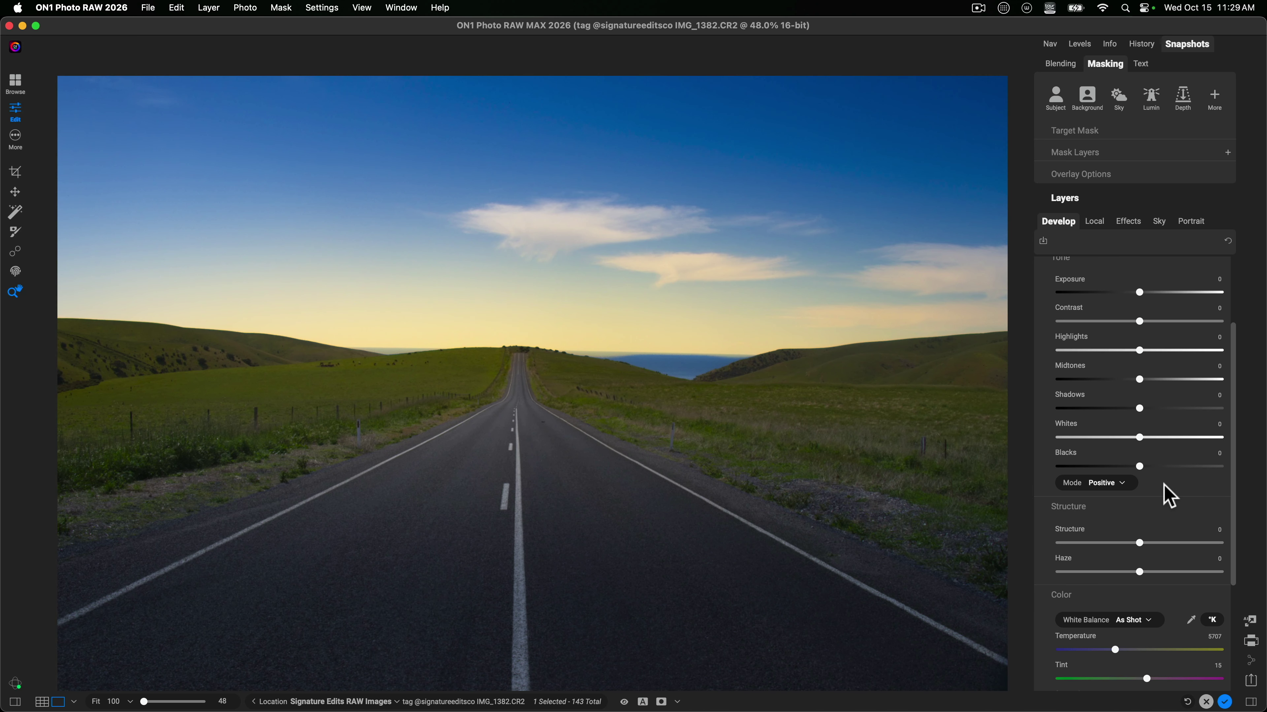
- Try the Color Negative and Monochrome Negative tone modes on the photo, and set the Mode back to Positive
left_click(1102, 482)
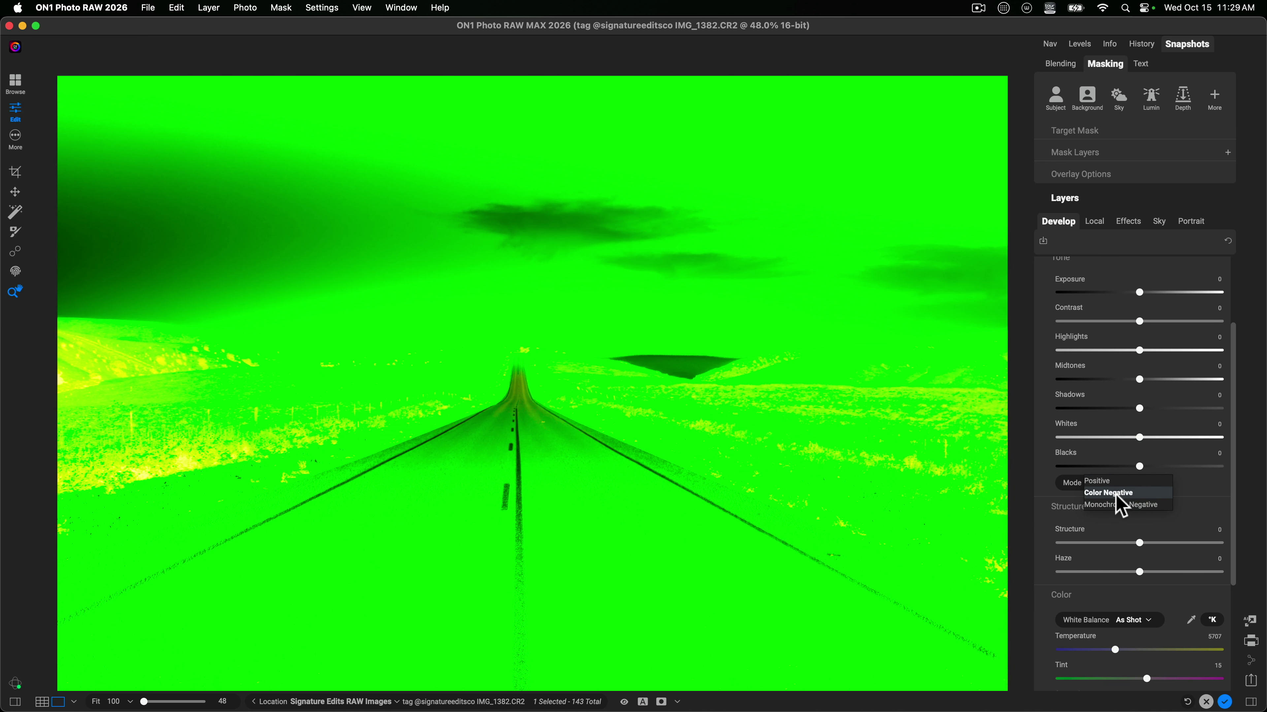
left_click(1119, 505)
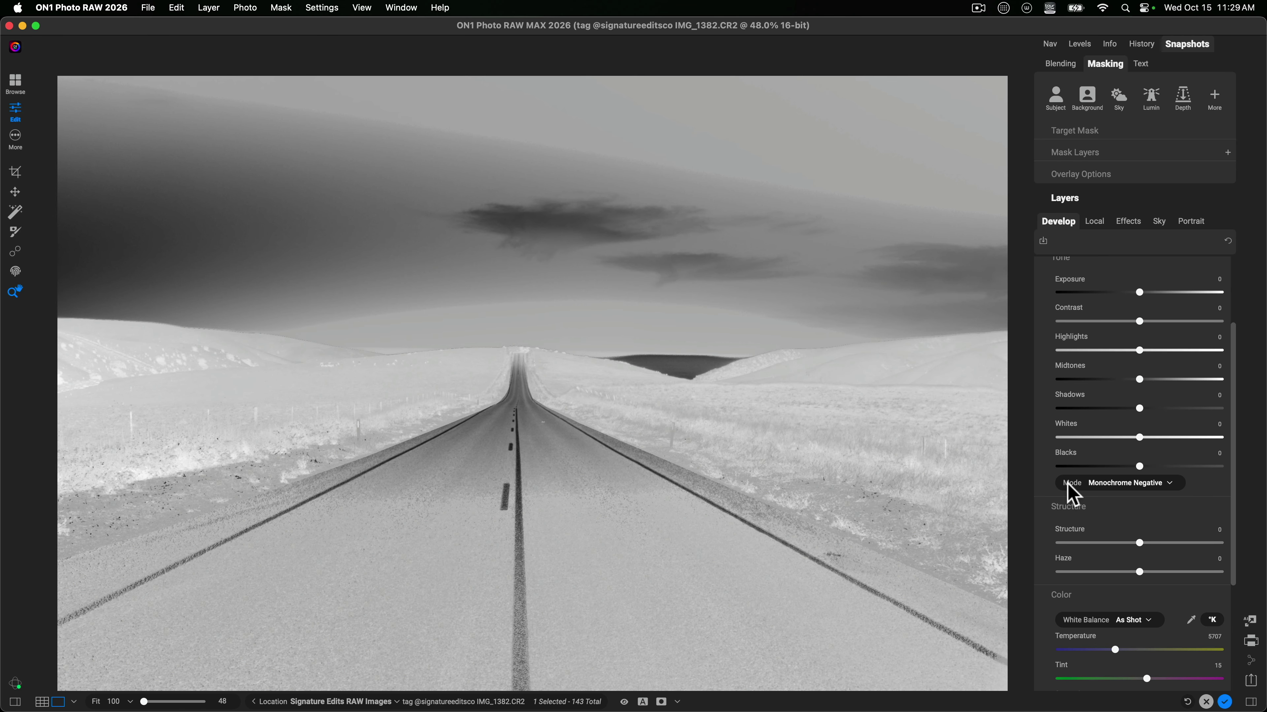
left_click(1118, 487)
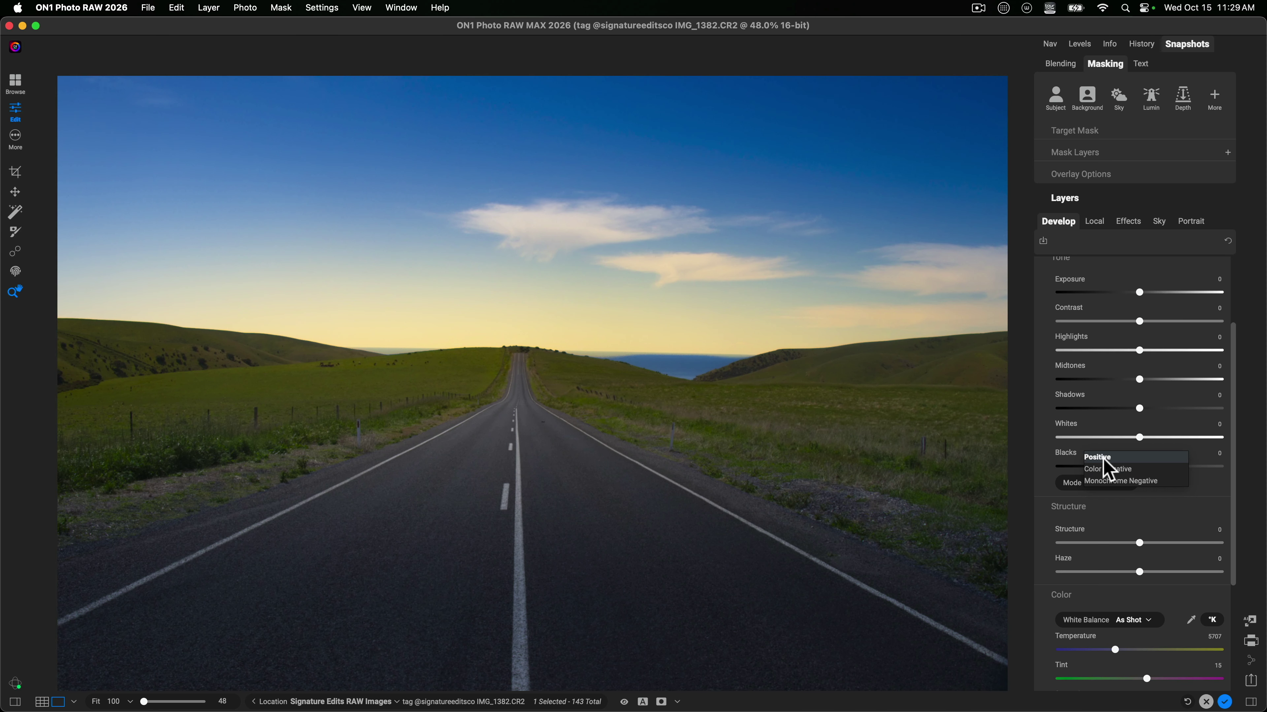
left_click(1104, 458)
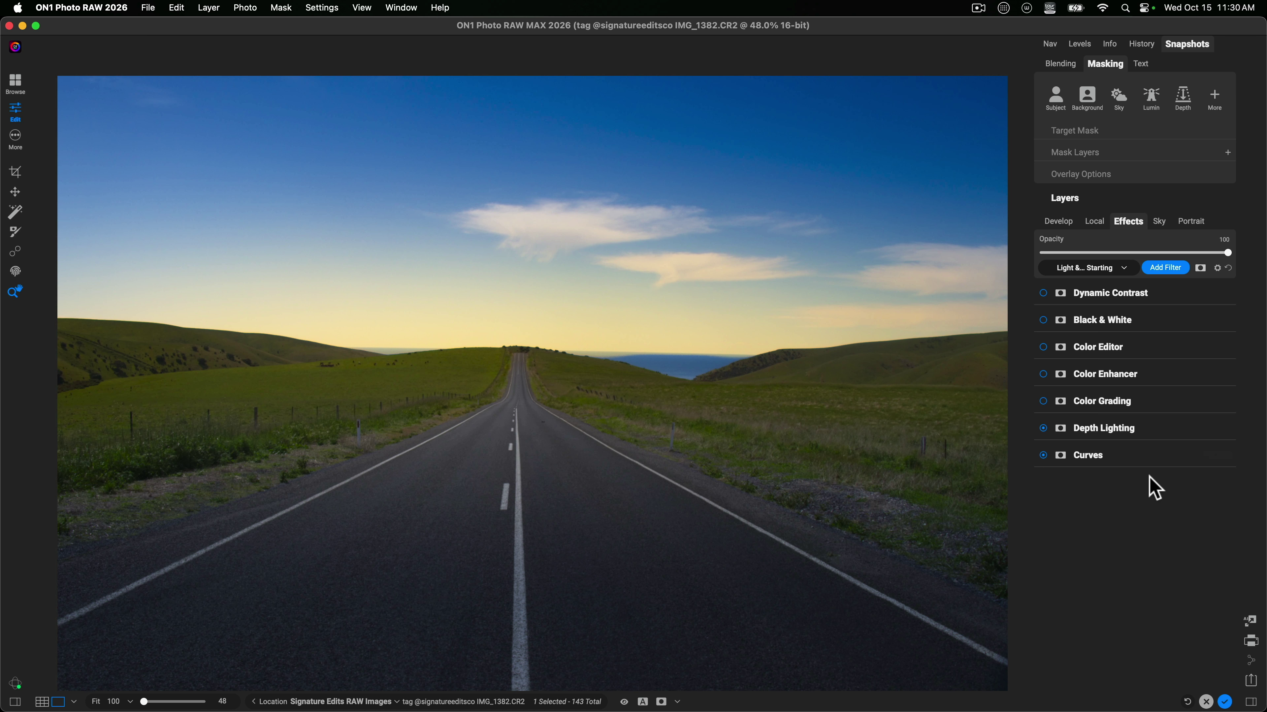
- Open the Effects filter browser, limit its list to favorite filters, and show all filters again
left_click(1167, 270)
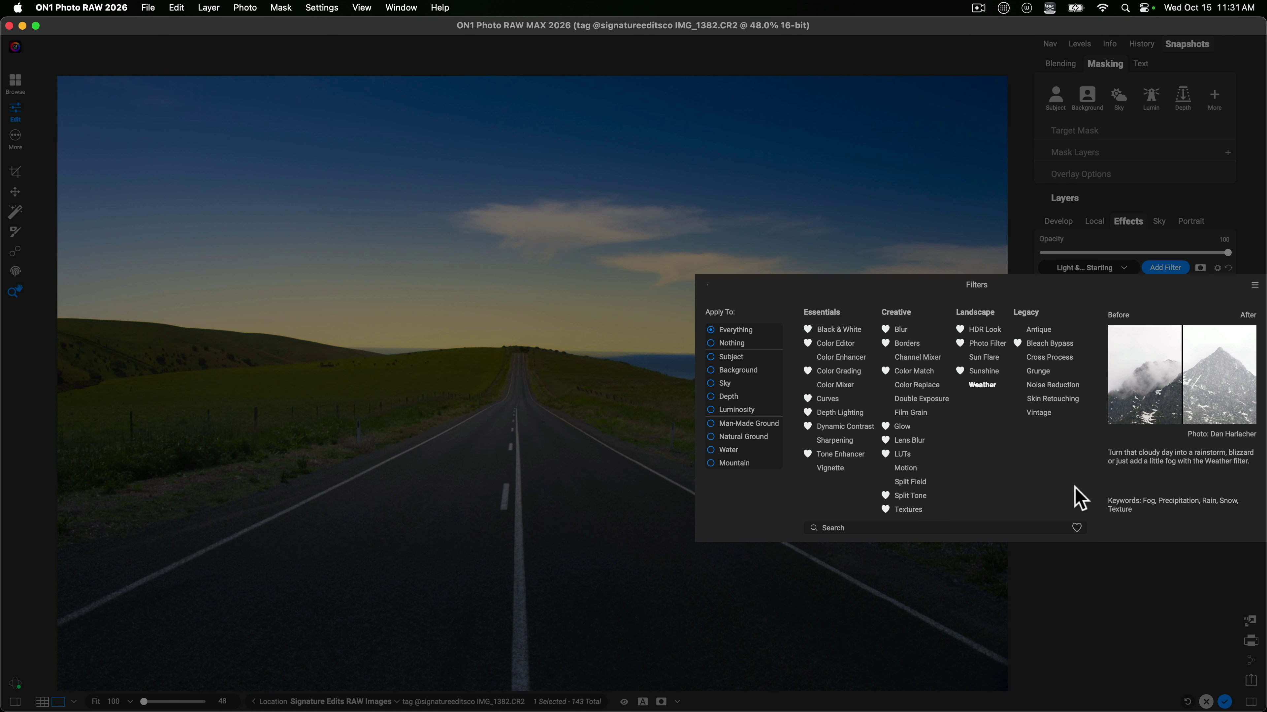
left_click(1077, 528)
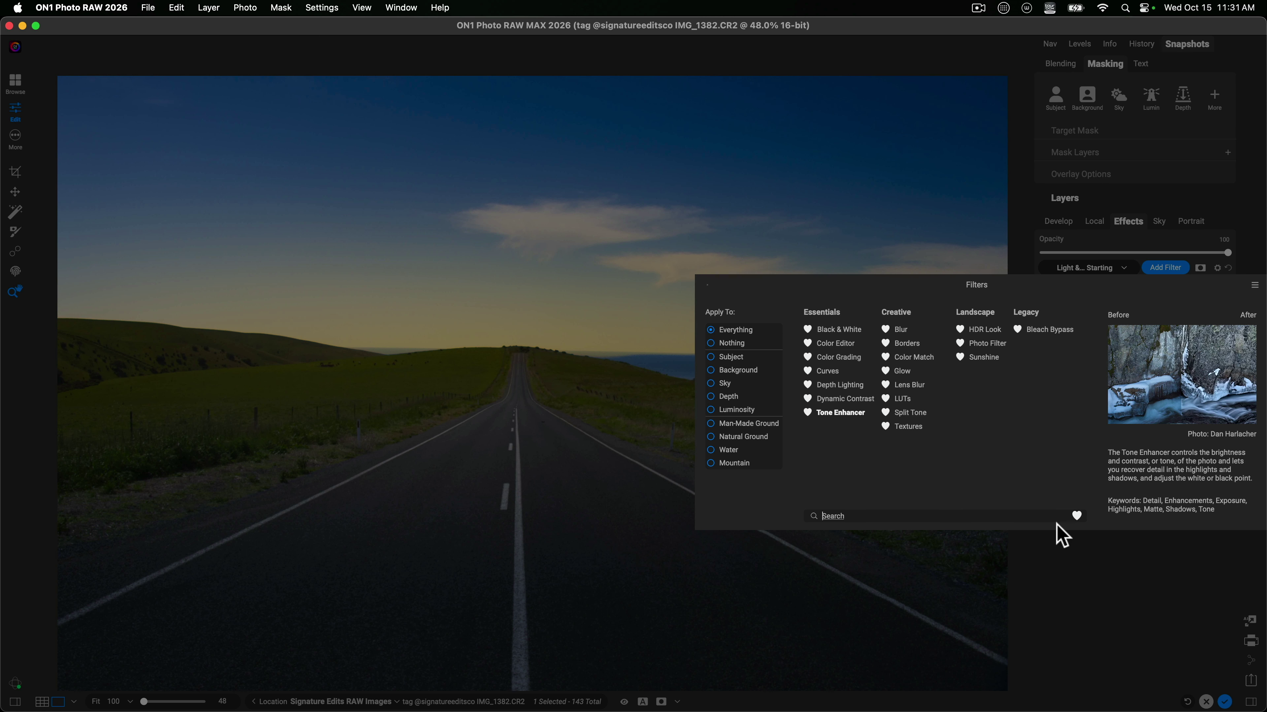
left_click(1077, 517)
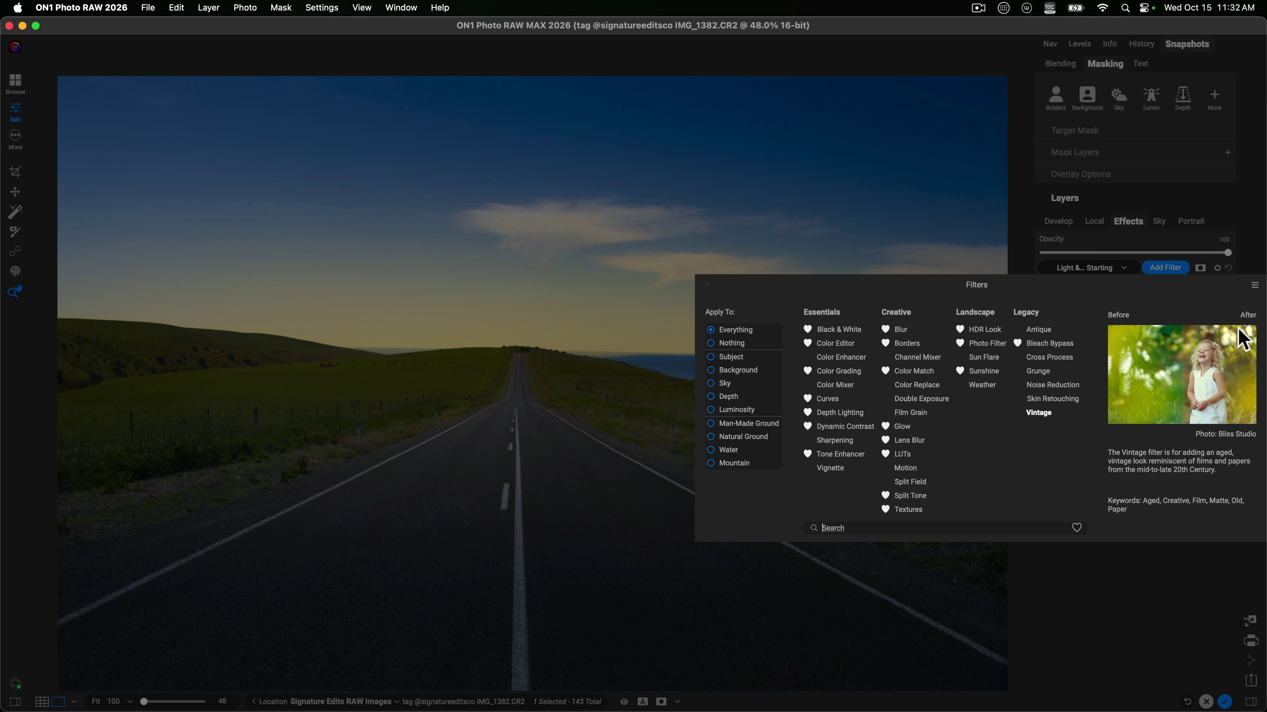
- Hide the Legacy category in the filter browser and turn Show Legacy Filters back on
left_click(1255, 286)
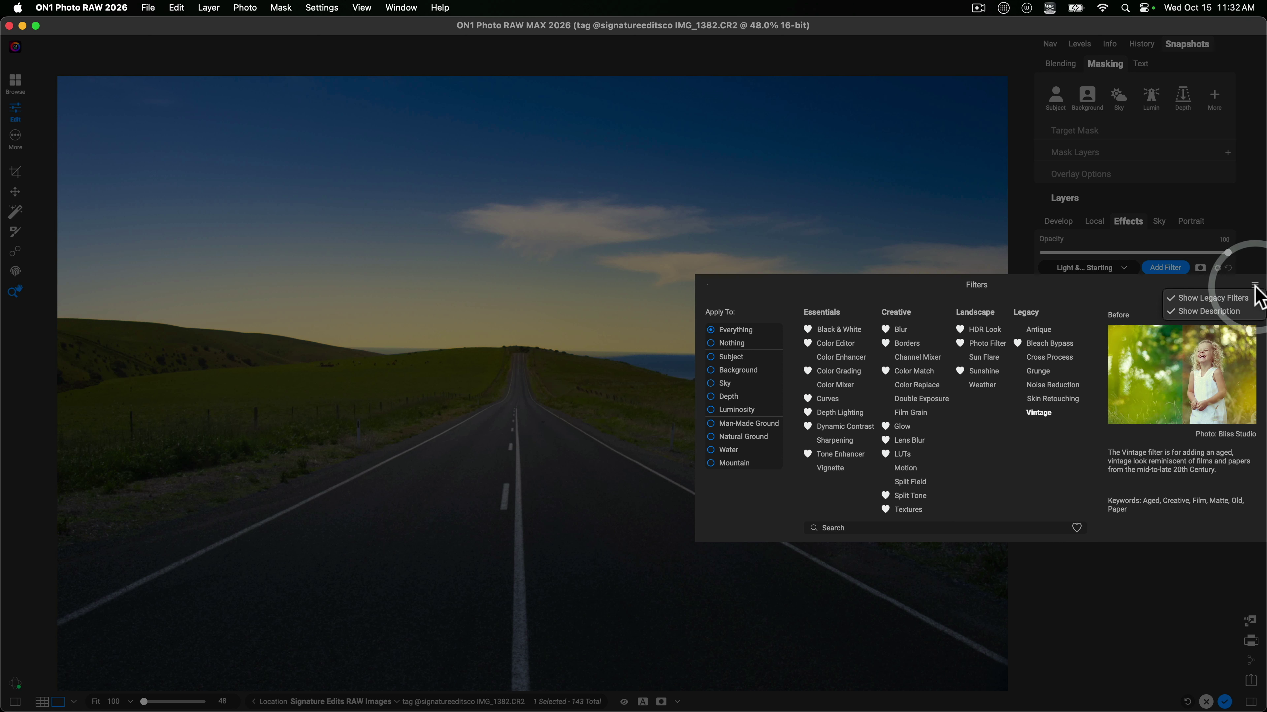
left_click(1195, 299)
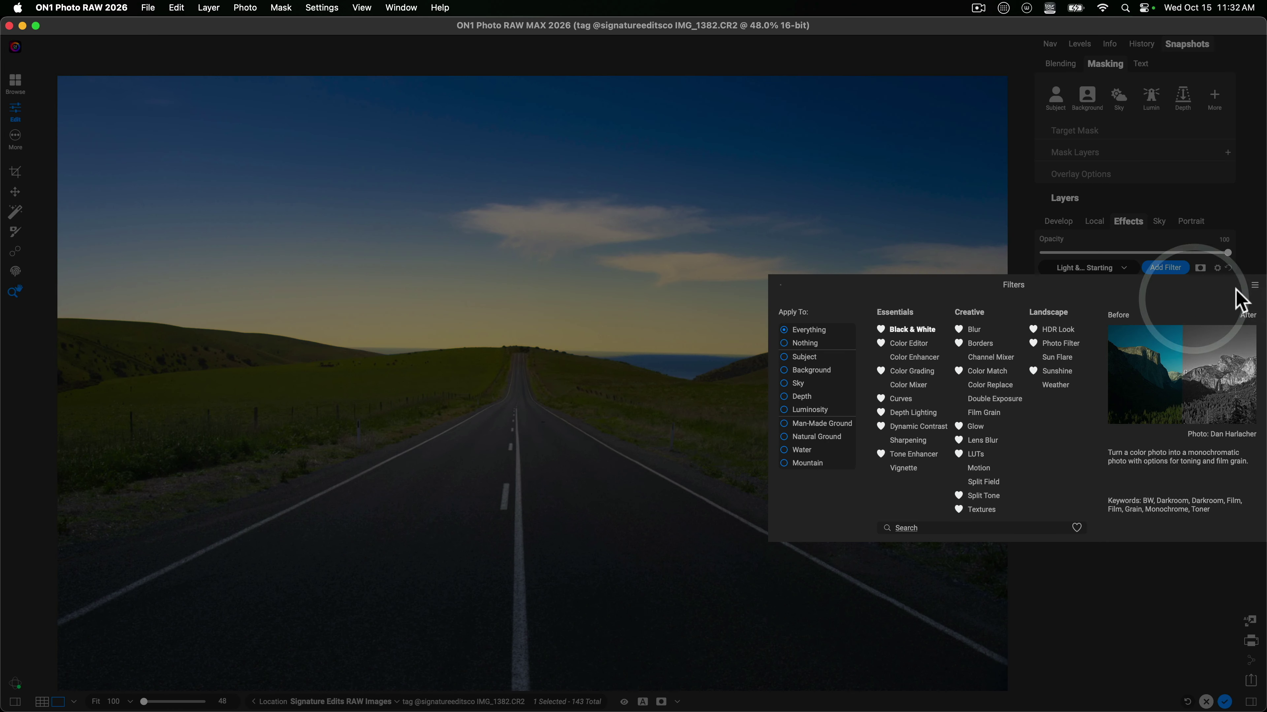
left_click(1254, 286)
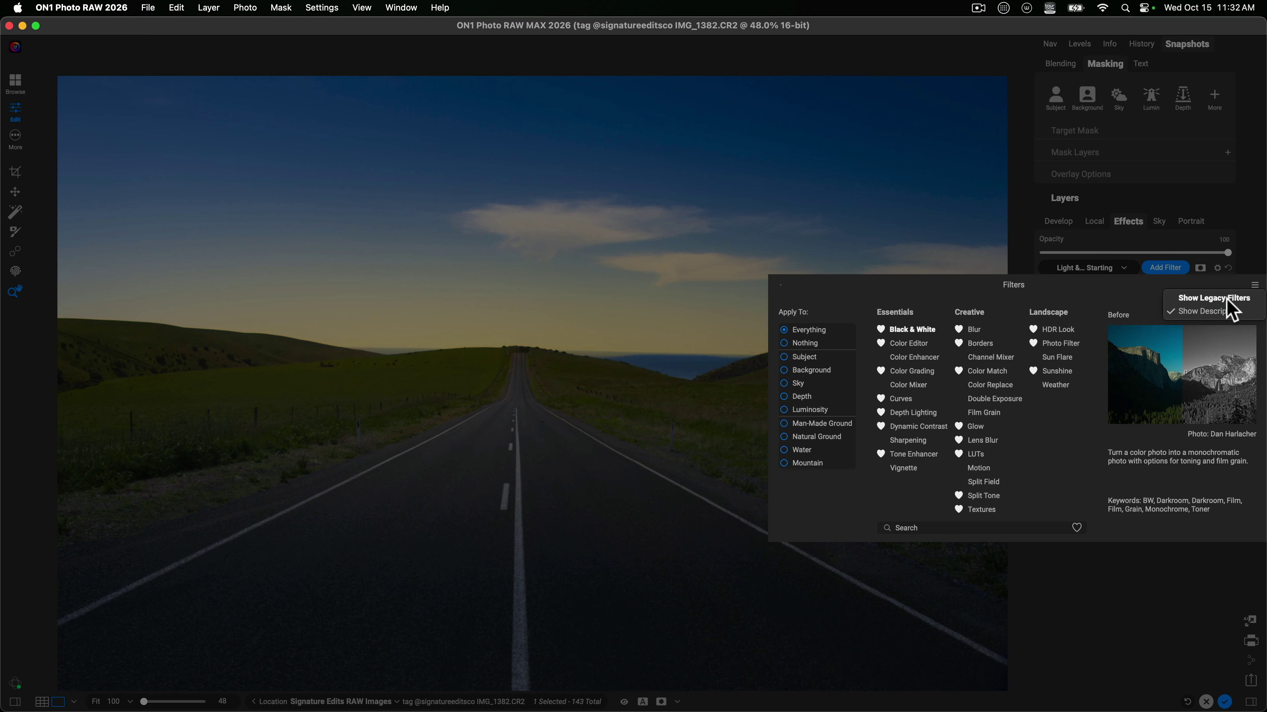
left_click(1071, 481)
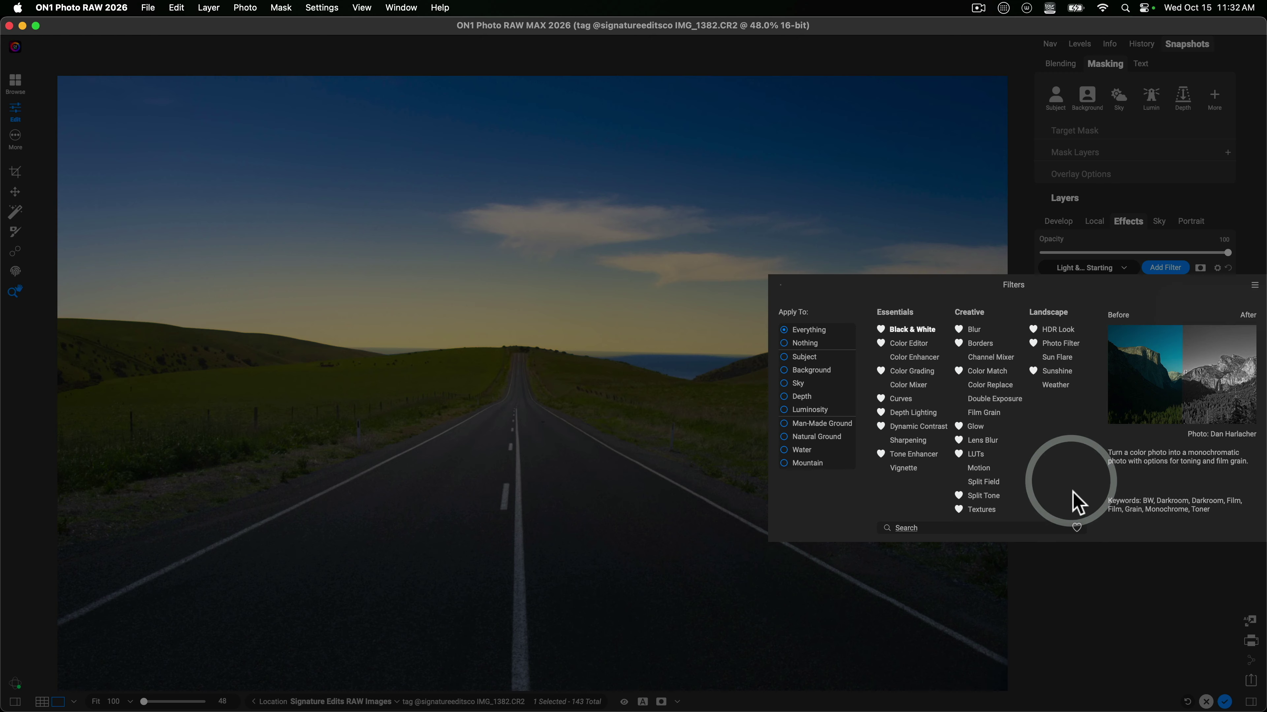
left_click(1253, 287)
left_click(1212, 298)
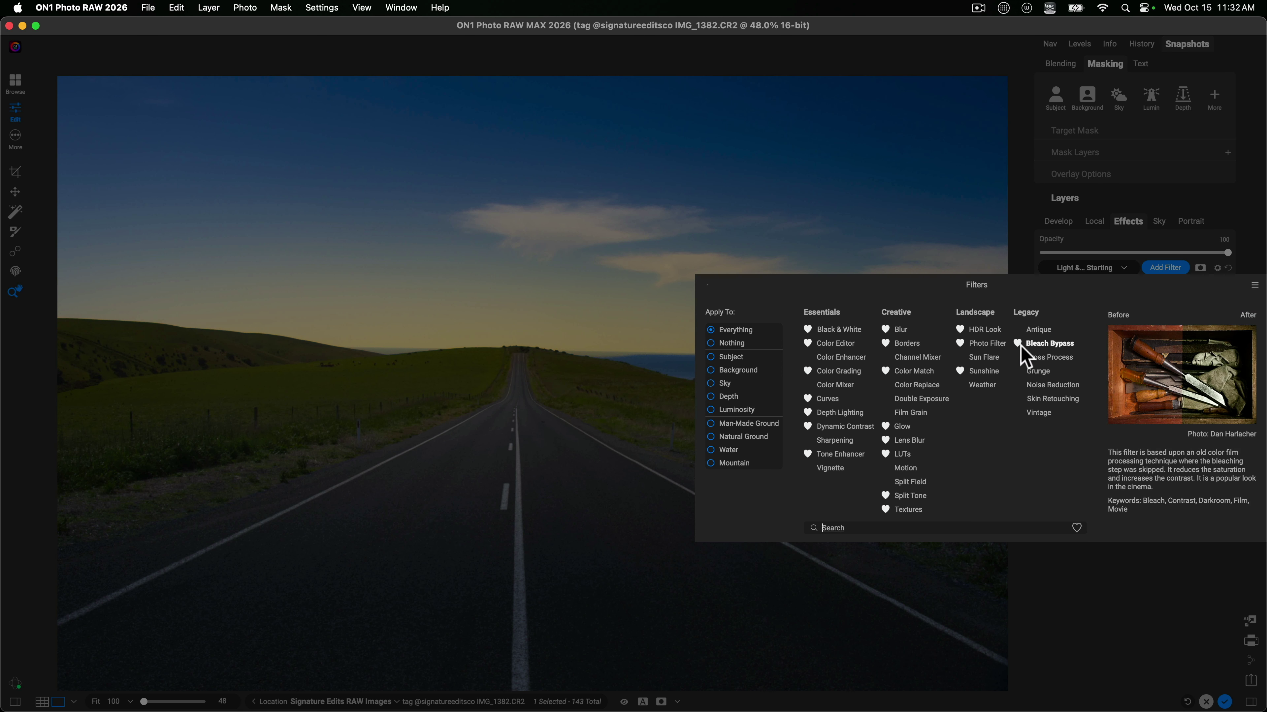
- Turn off Show Legacy Filters and limit the filter browser to favorites
left_click(1254, 285)
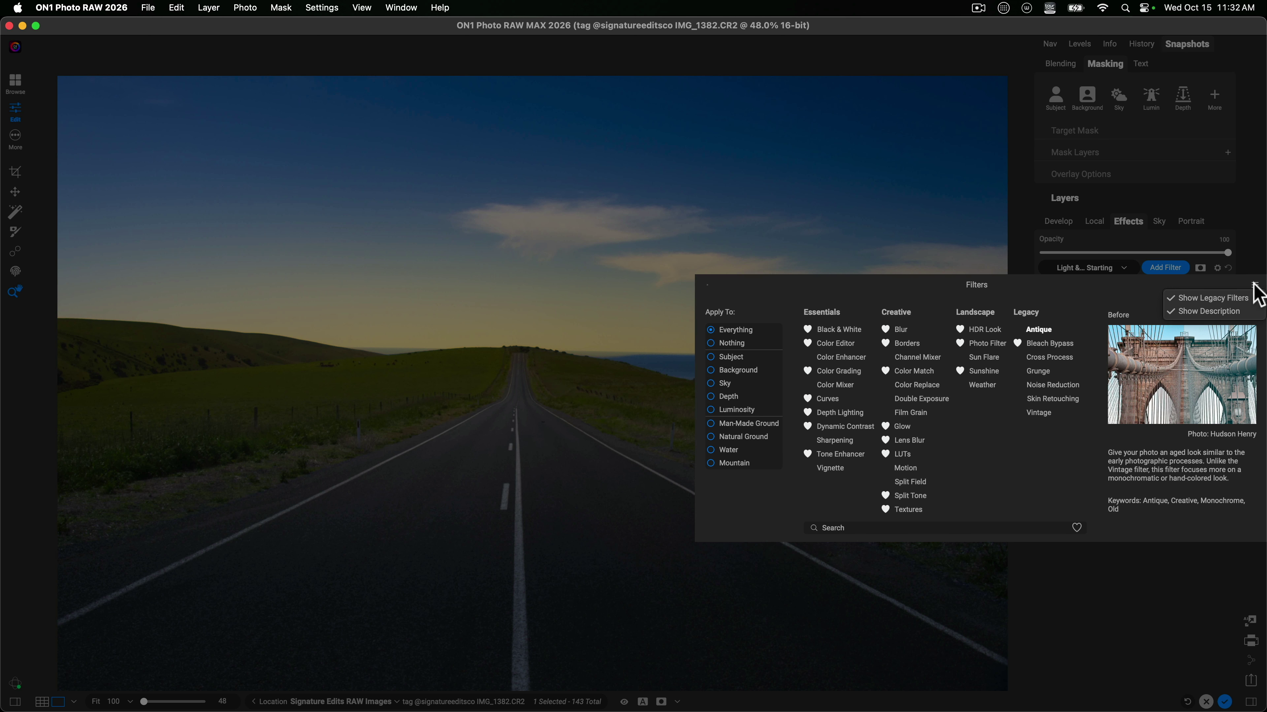
left_click(1228, 298)
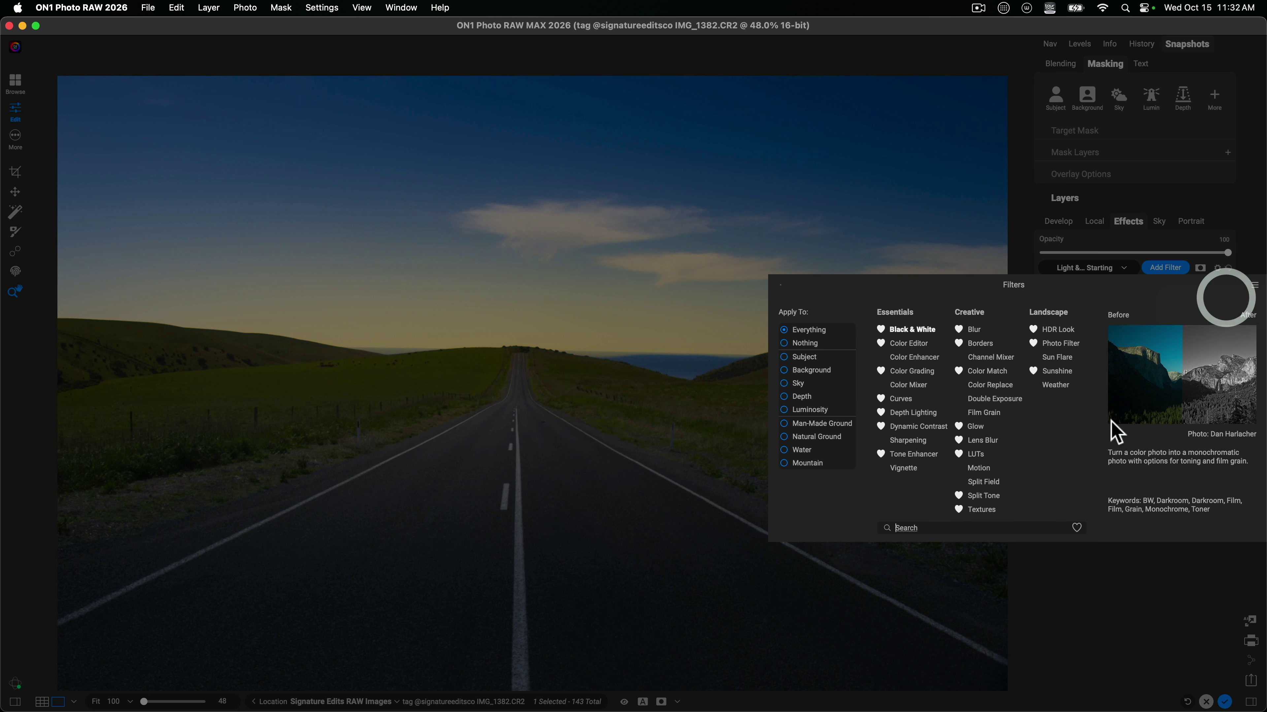
left_click(1078, 527)
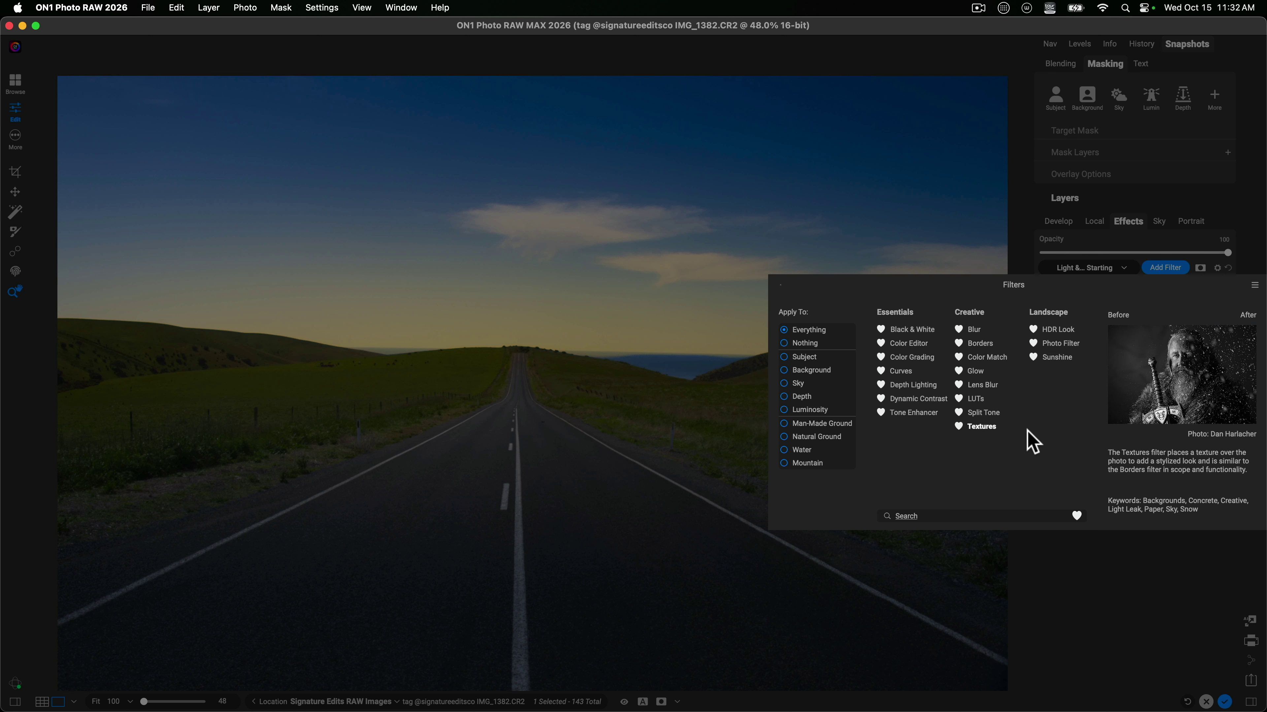
- Turn Show Legacy Filters back on and switch off the favorites-only view in the filter browser
left_click(1254, 285)
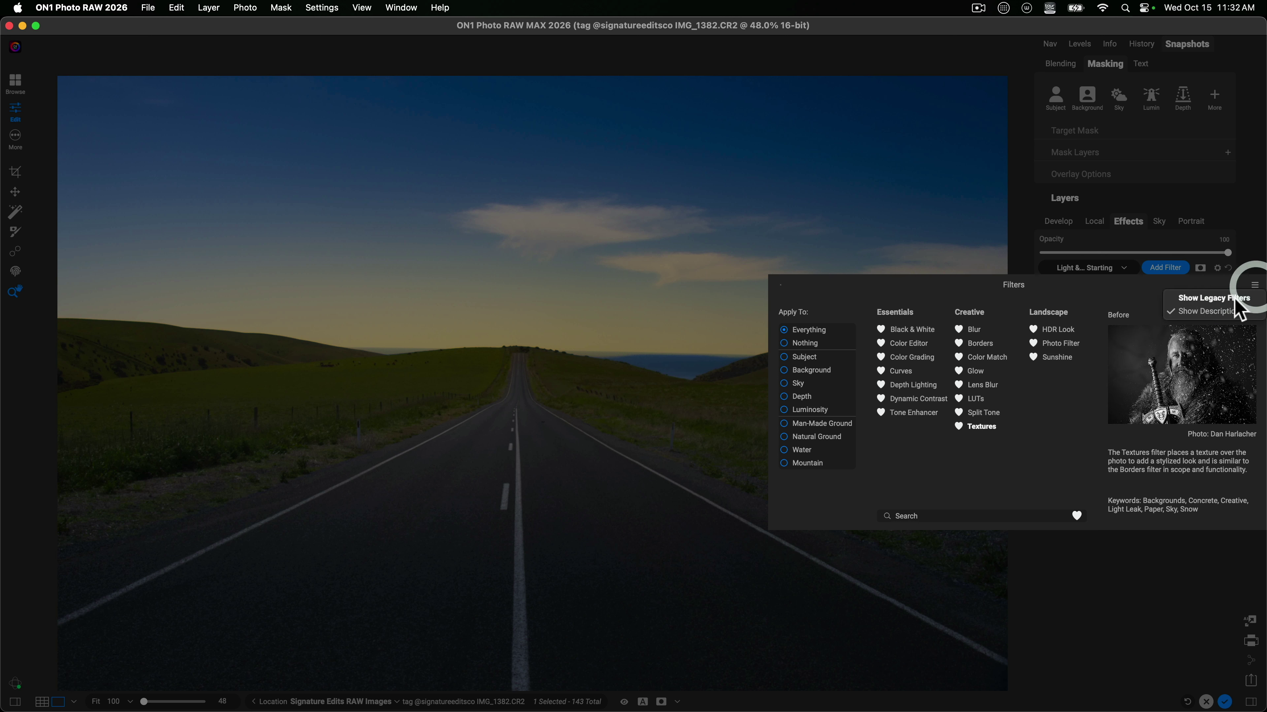
left_click(1234, 300)
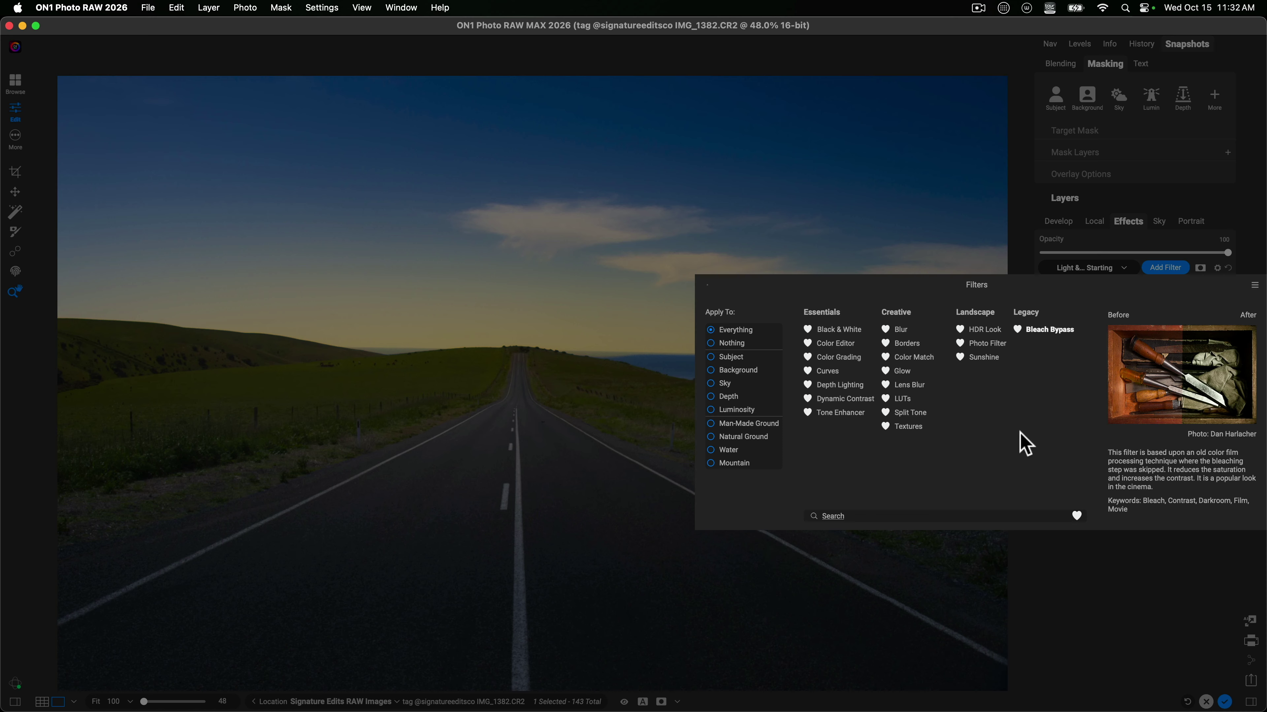
left_click(1077, 515)
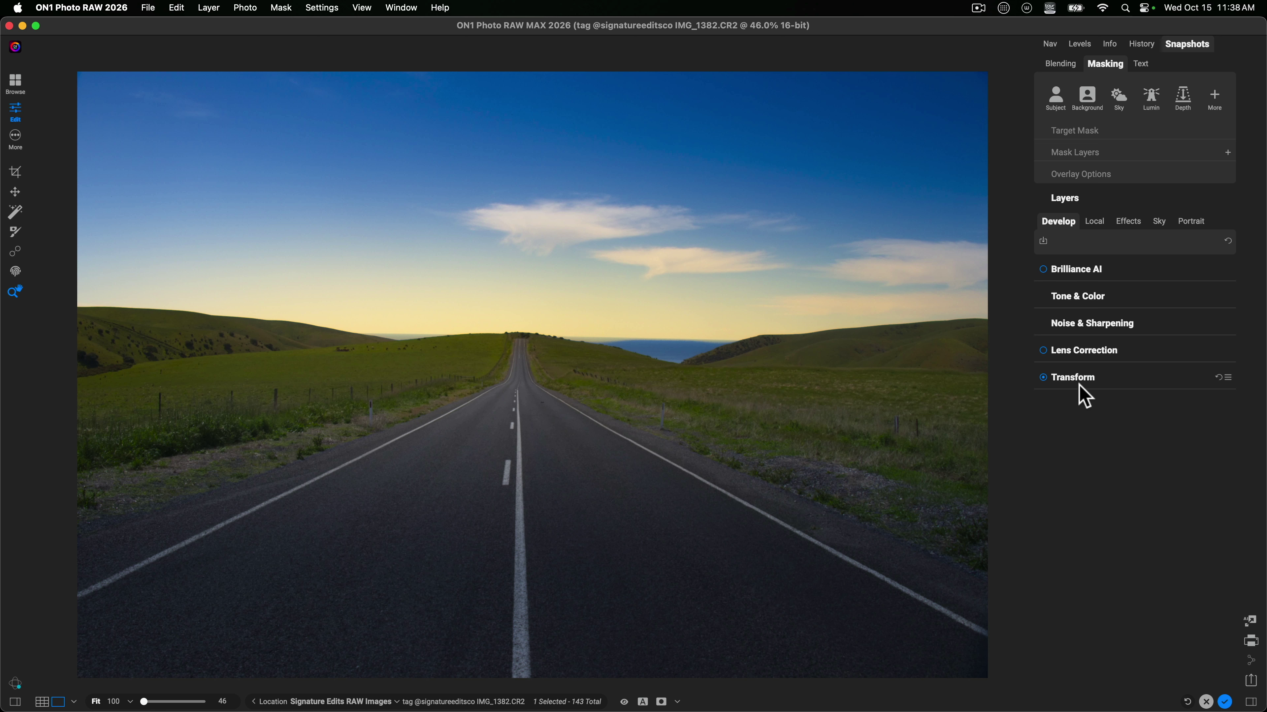
- Expand Develop's Transform and try Vertical at -67.5 and Horizontal at -70.5, resetting each slider to 0
left_click(1090, 381)
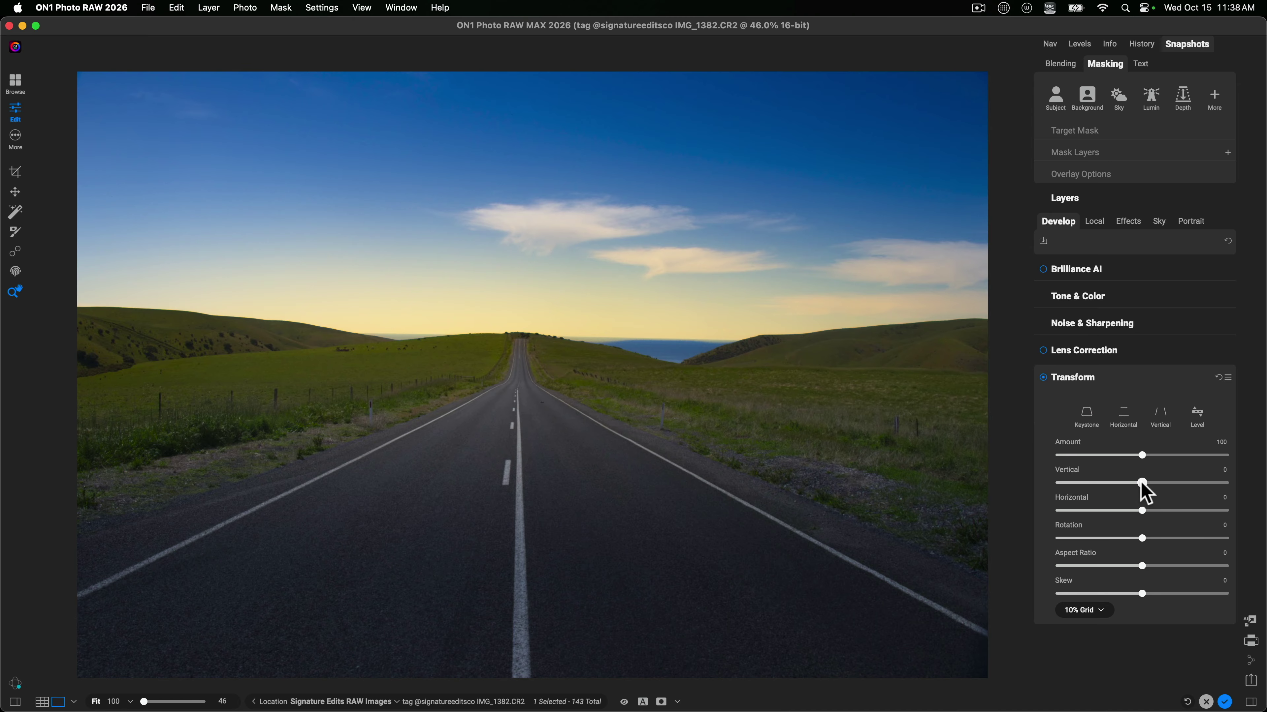
left_click_drag(1141, 482, 1083, 489)
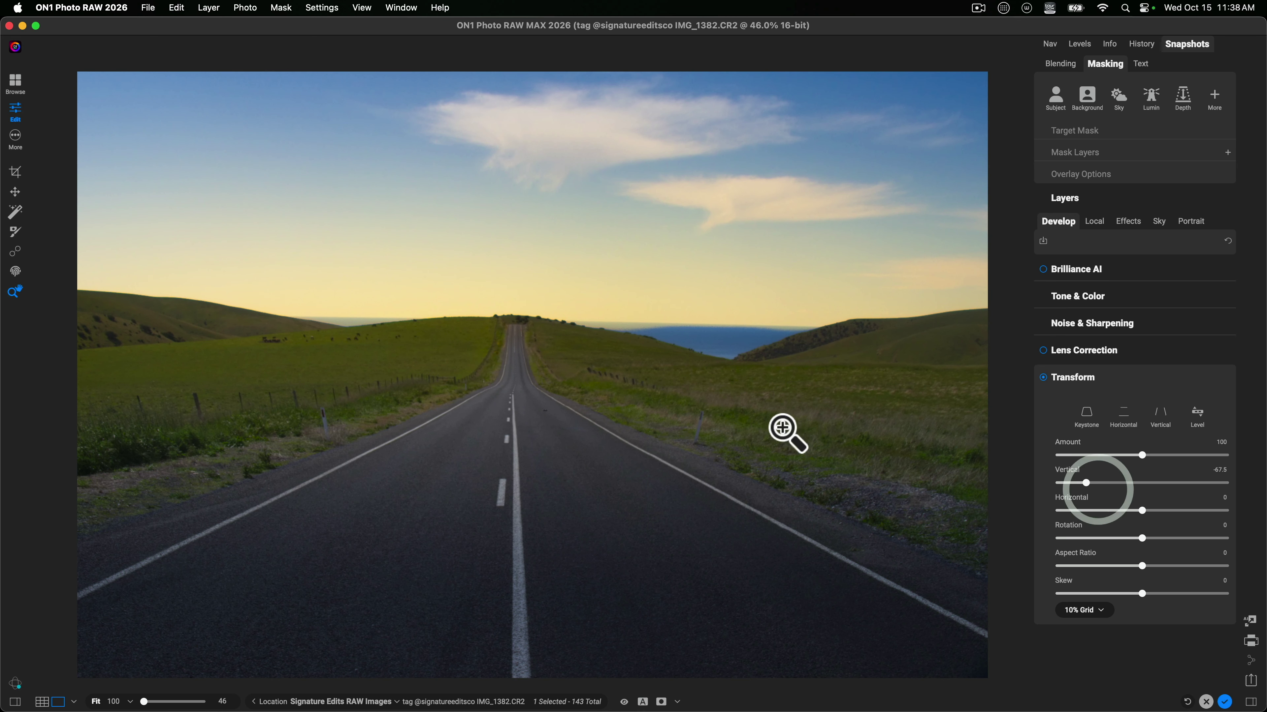
double_click(1086, 482)
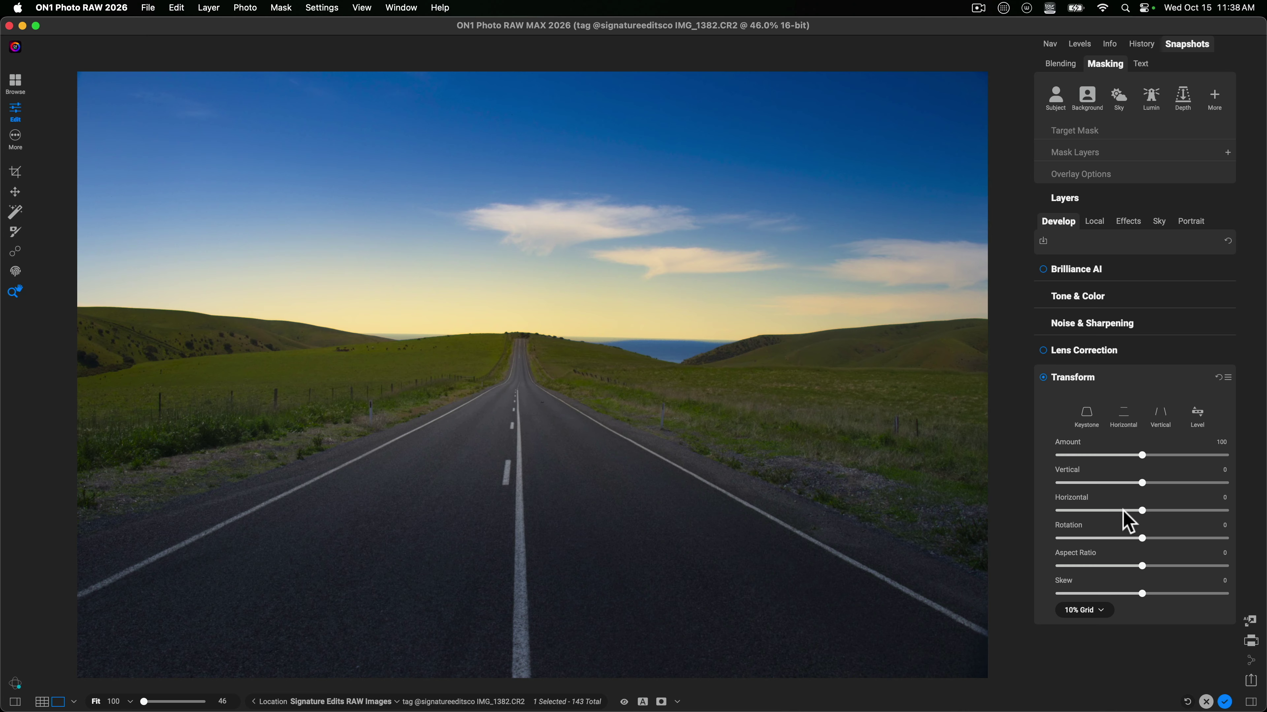
left_click_drag(1142, 510, 1083, 509)
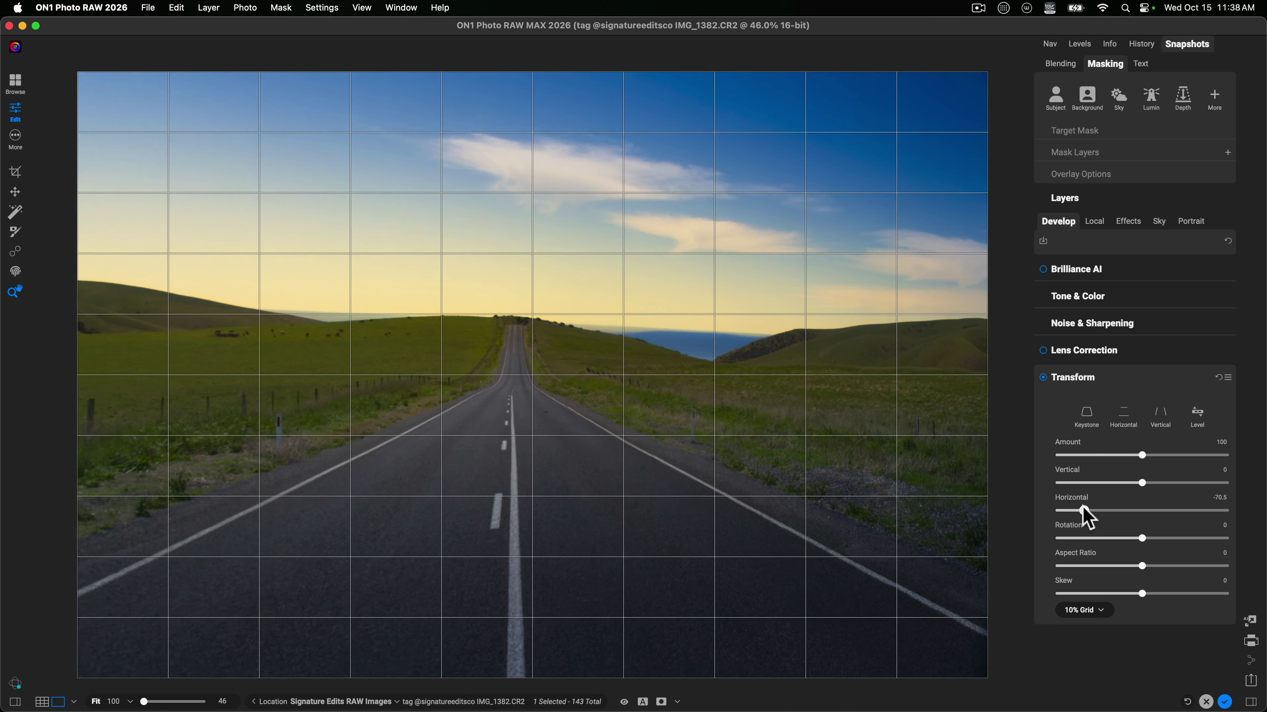
double_click(1084, 509)
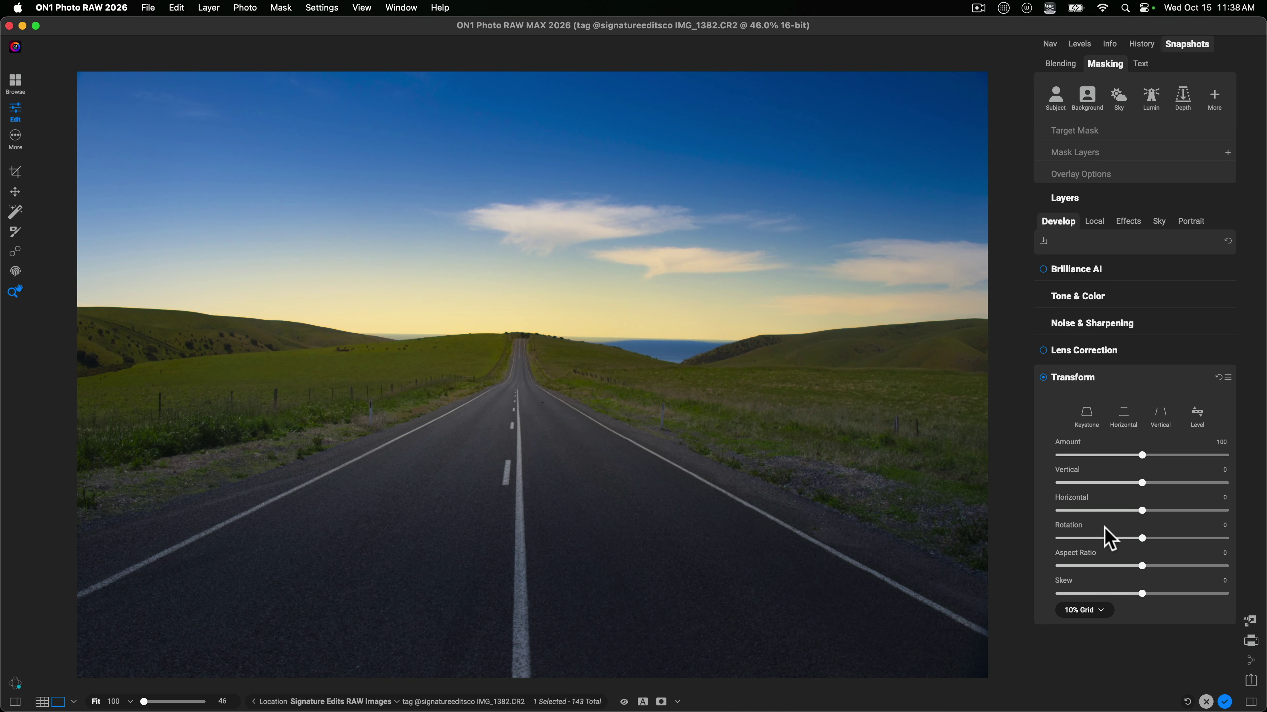
- Try a Transform Rotation of -19.6, reset it to 0, and turn the Transform section off
left_click_drag(1142, 538, 1105, 537)
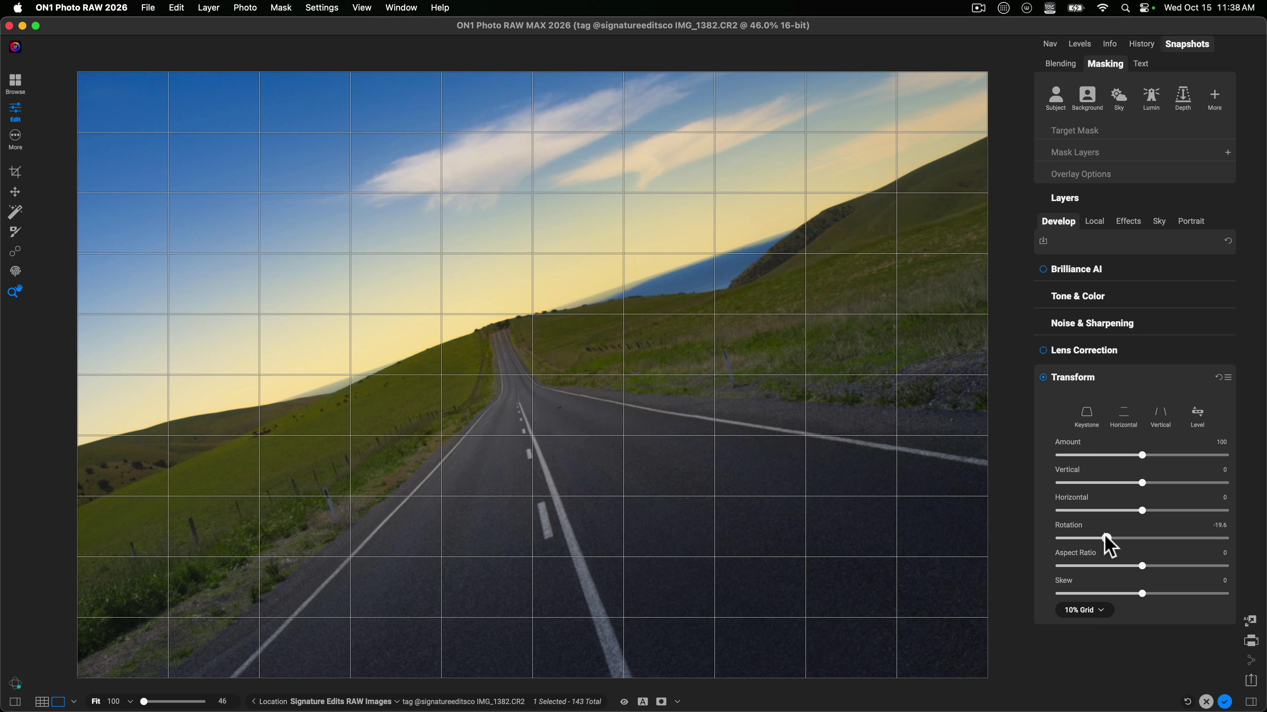
double_click(1105, 541)
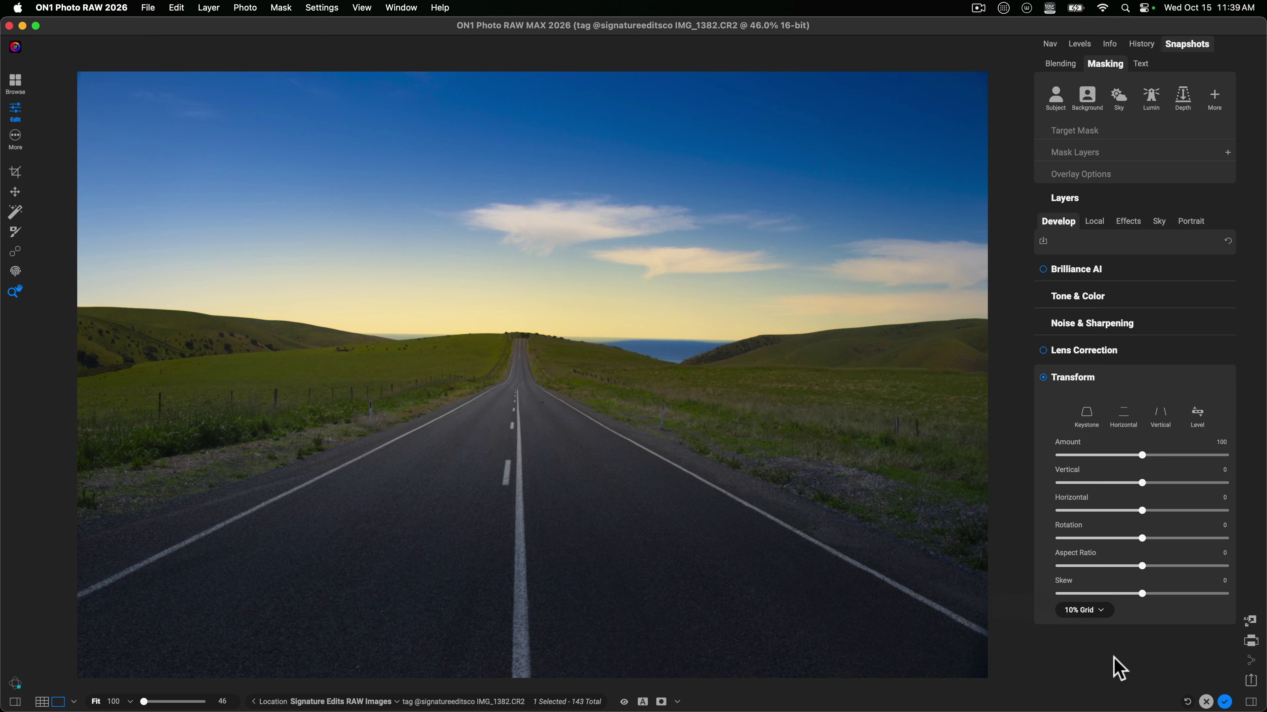
left_click(1047, 377)
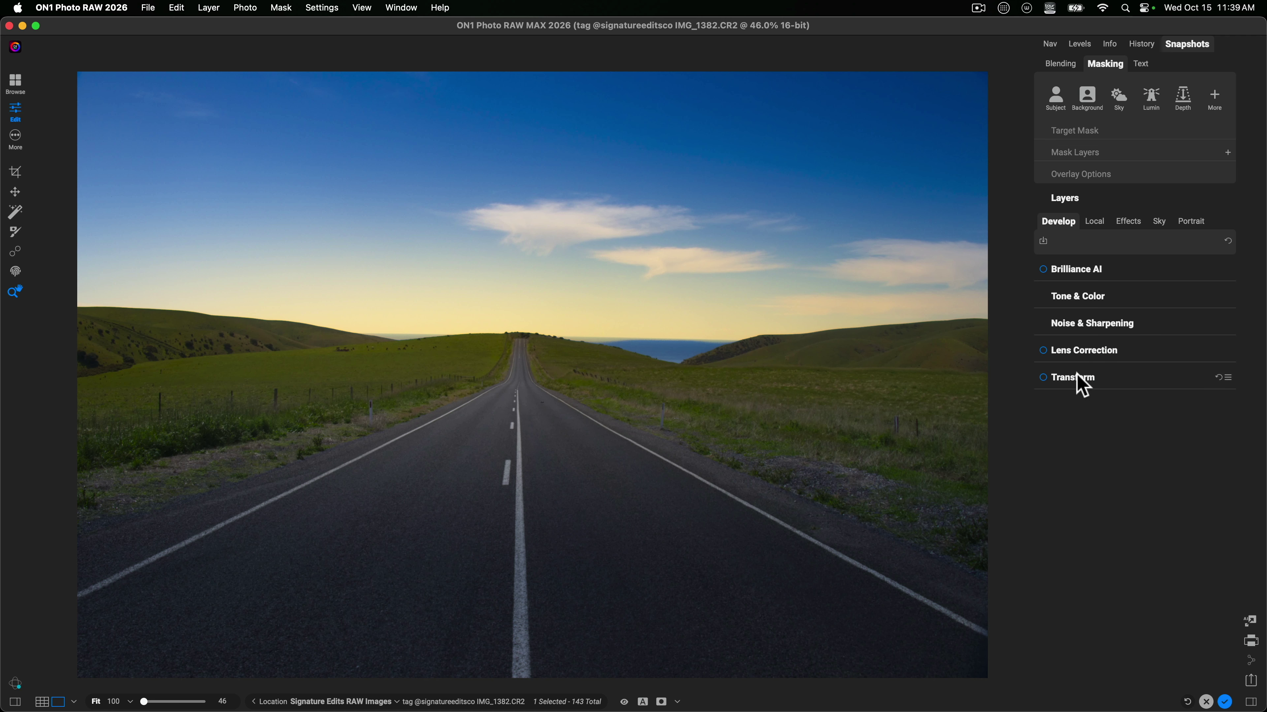